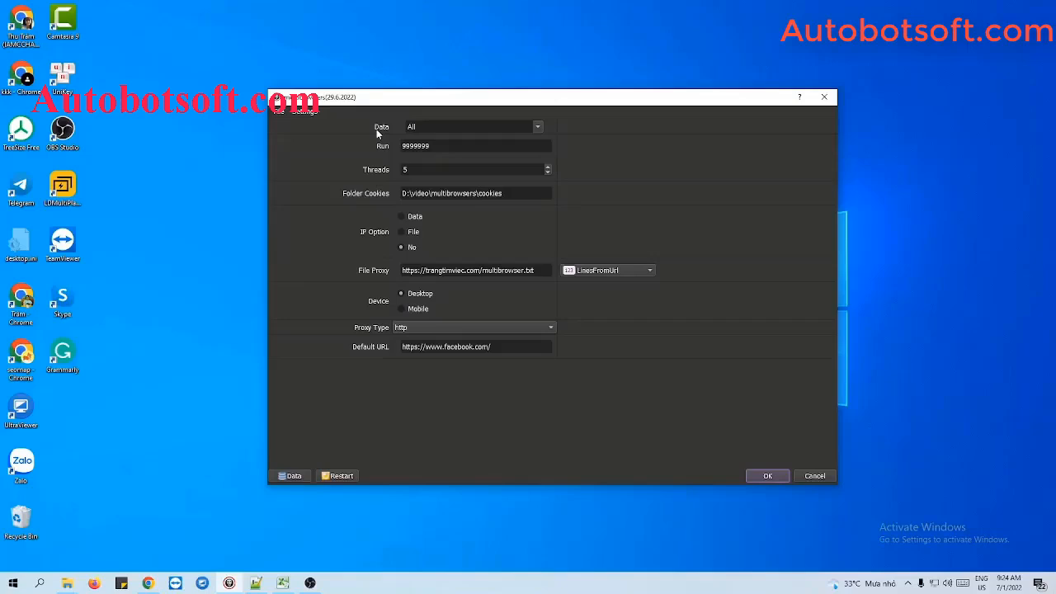
- Open the Database Manager and add a group named Tutorial
{"action": "left_click", "coordinate": [285, 472]}
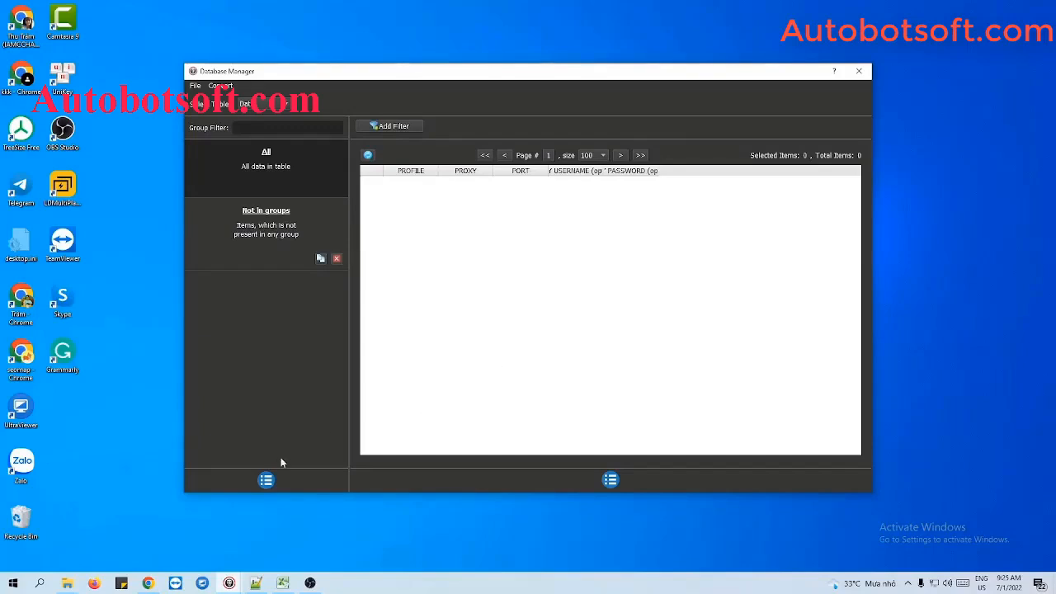
{"action": "left_click", "coordinate": [269, 482]}
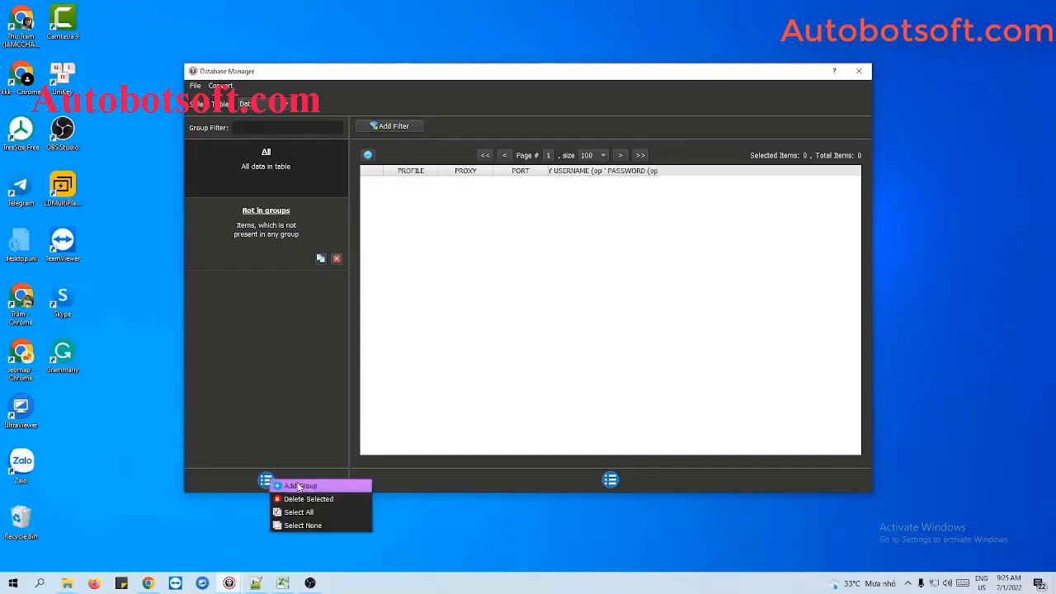
{"action": "left_click", "coordinate": [298, 486]}
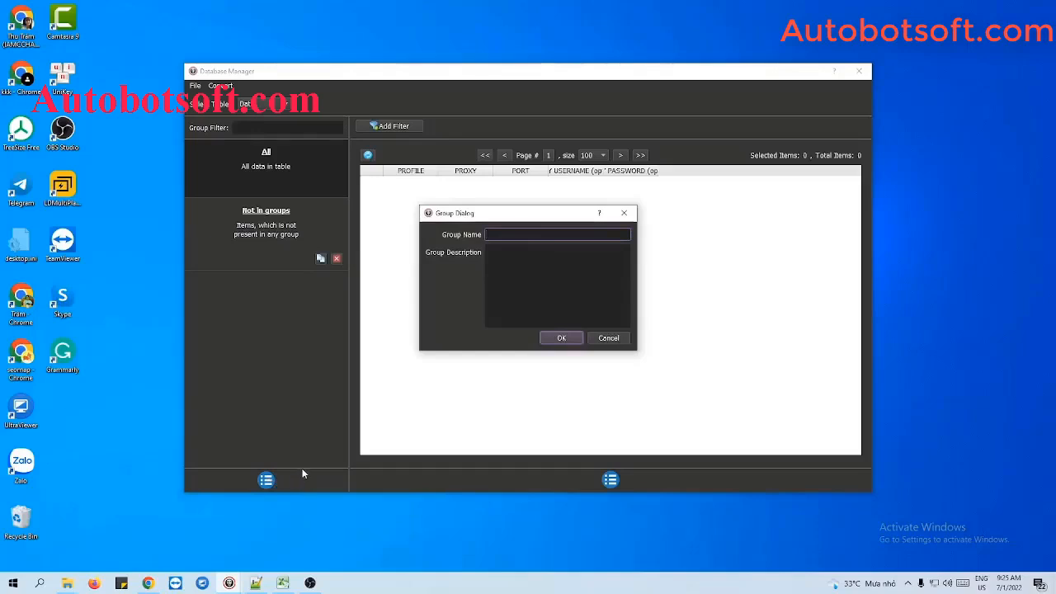
{"action": "type", "text": "Tutorial"}
{"action": "left_click", "coordinate": [560, 337]}
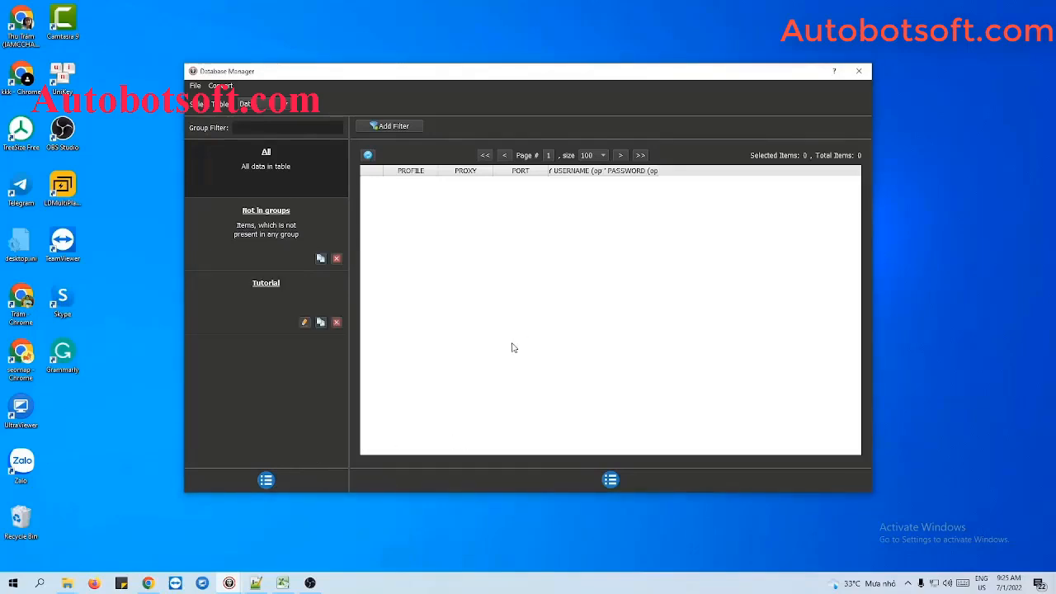
- Start a new item in the Tutorial group with the profile name Profile 1
{"action": "left_click", "coordinate": [264, 290]}
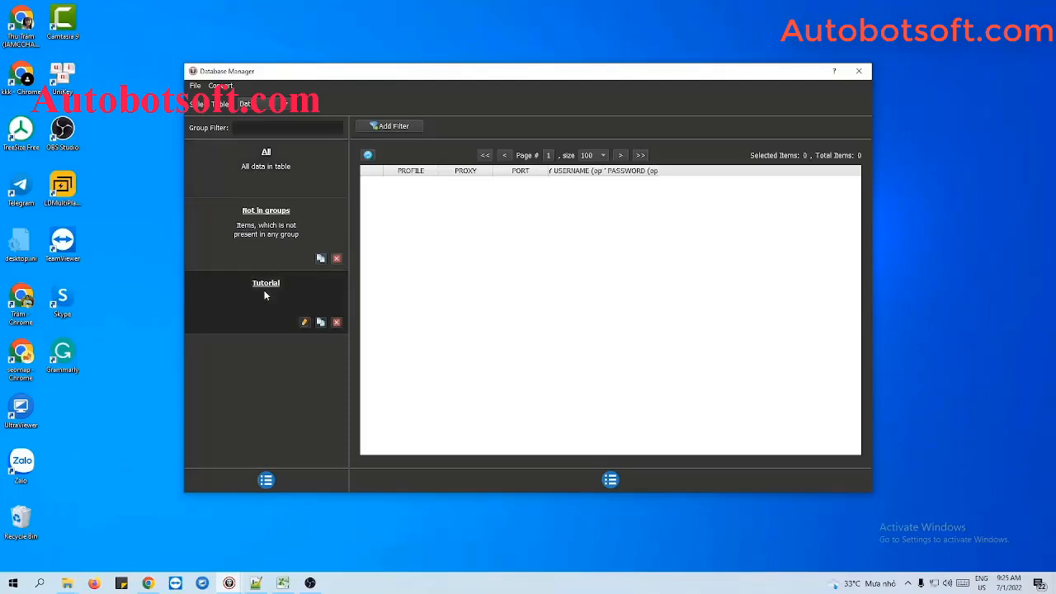
{"action": "left_click", "coordinate": [609, 480]}
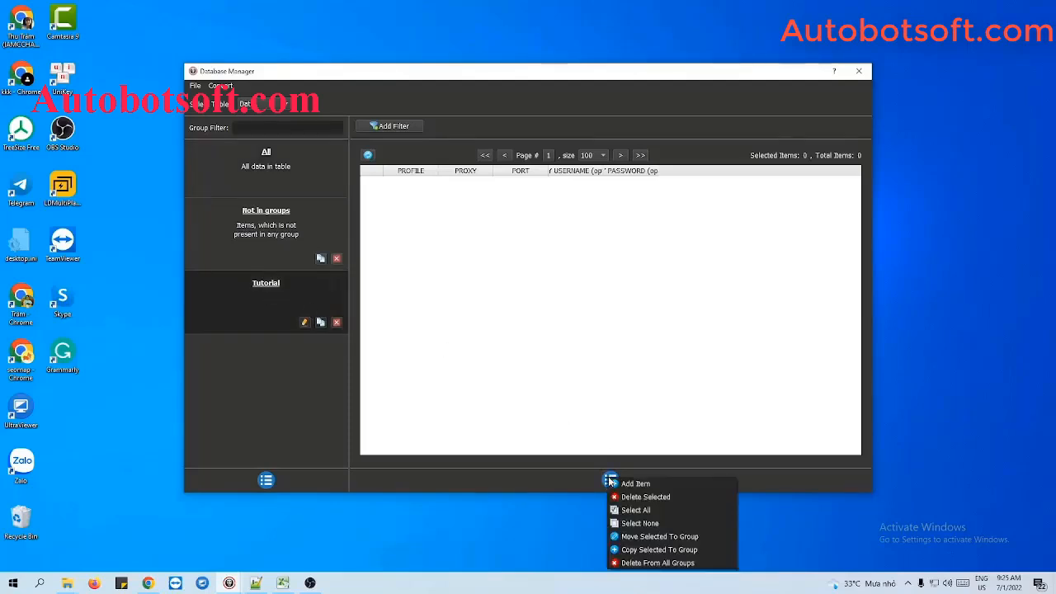
{"action": "left_click", "coordinate": [628, 484]}
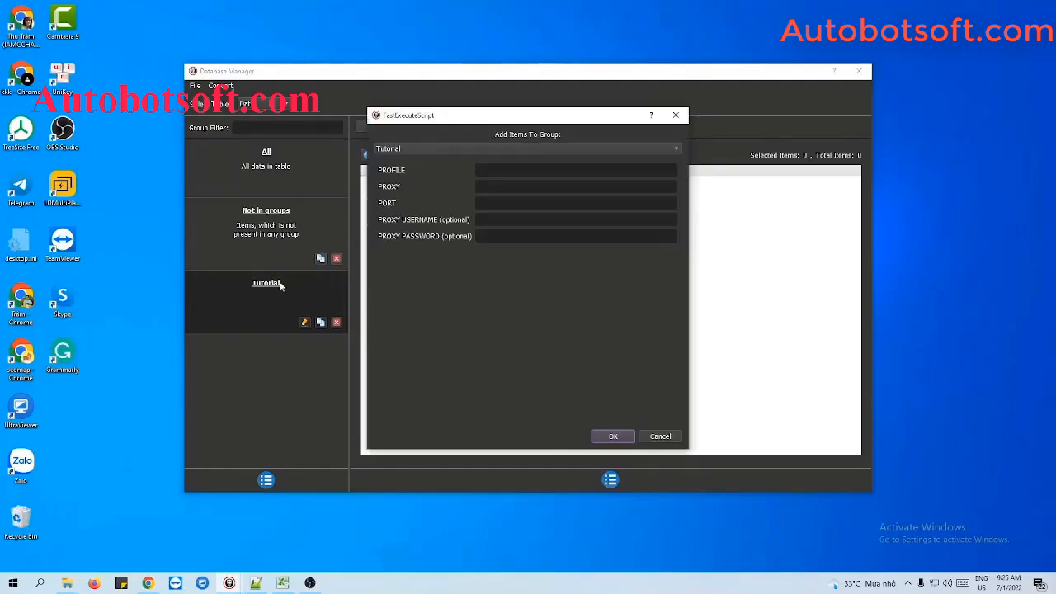
{"action": "left_click", "coordinate": [518, 172]}
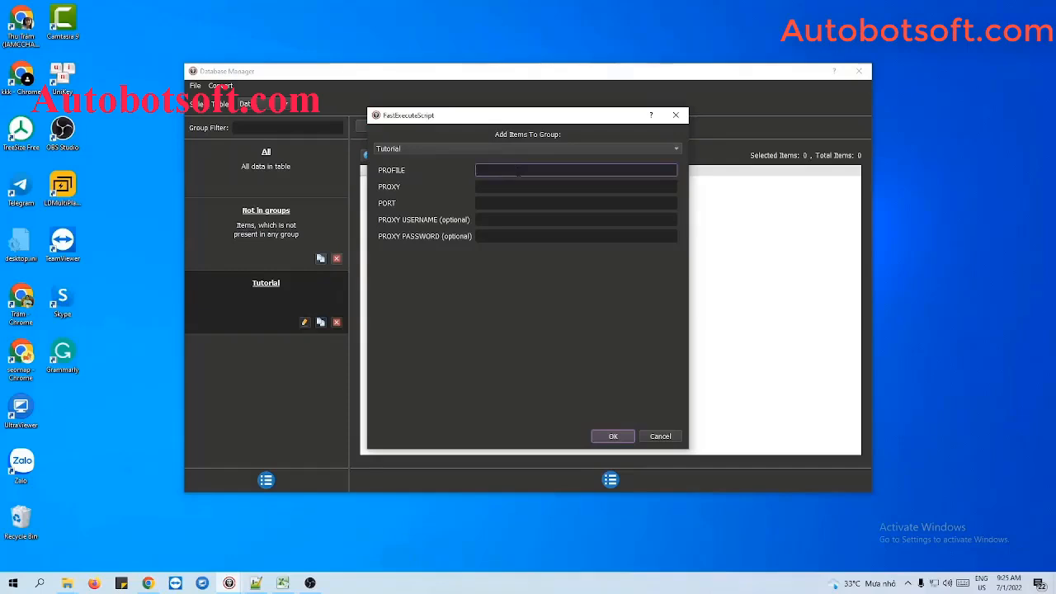
{"action": "type", "text": "Prôi"}
{"action": "type", "text": "le 1"}
- Set the item's proxy to 192.198.97.232 and port to 58378, leave the optional credentials empty, and save the item
{"action": "left_click", "coordinate": [529, 185]}
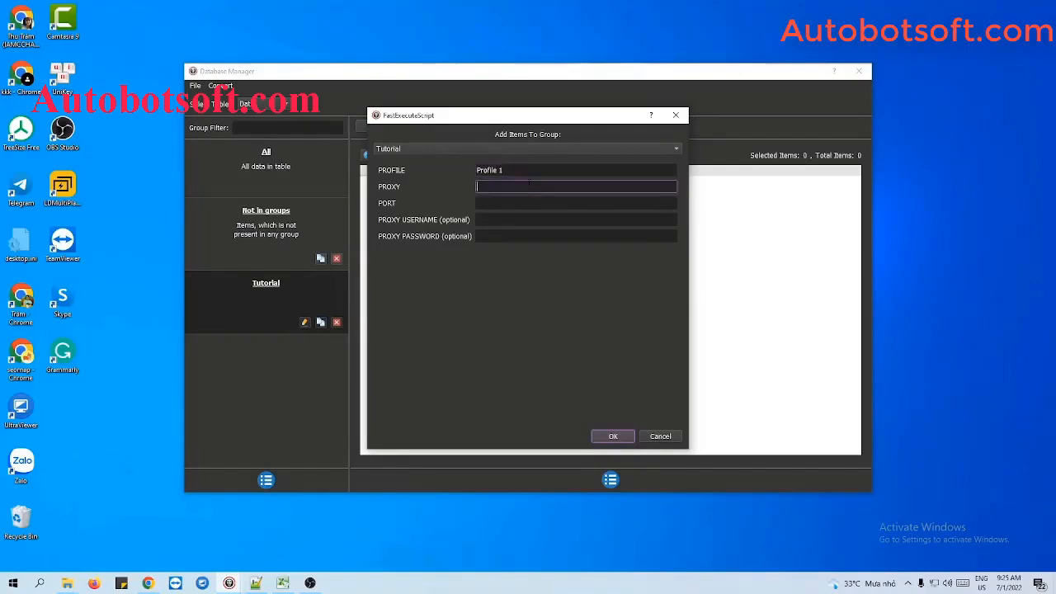
{"action": "left_click", "coordinate": [528, 203]}
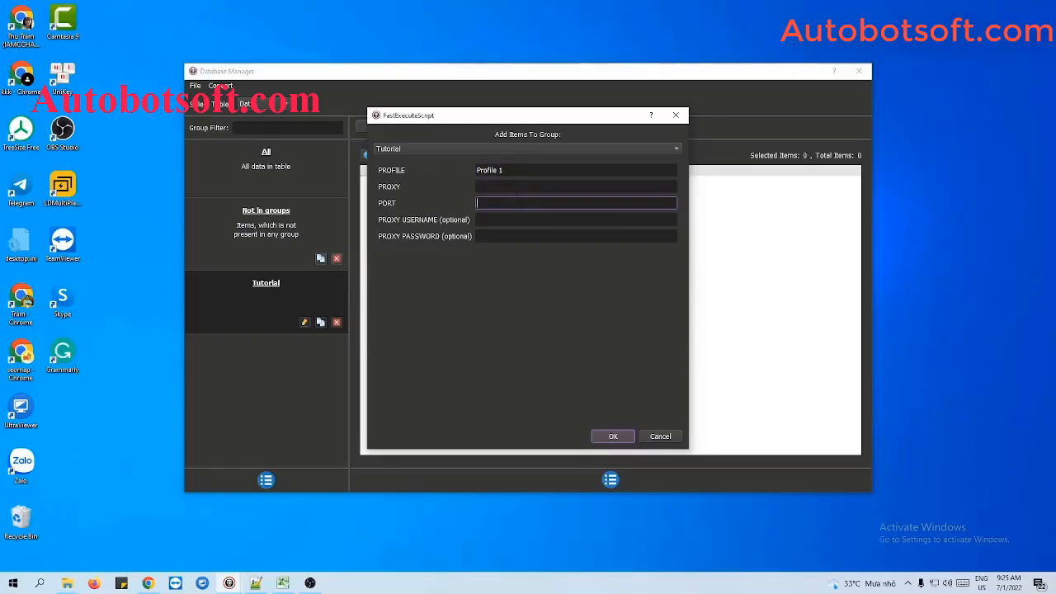
{"action": "left_click", "coordinate": [517, 172]}
{"action": "left_click", "coordinate": [513, 186]}
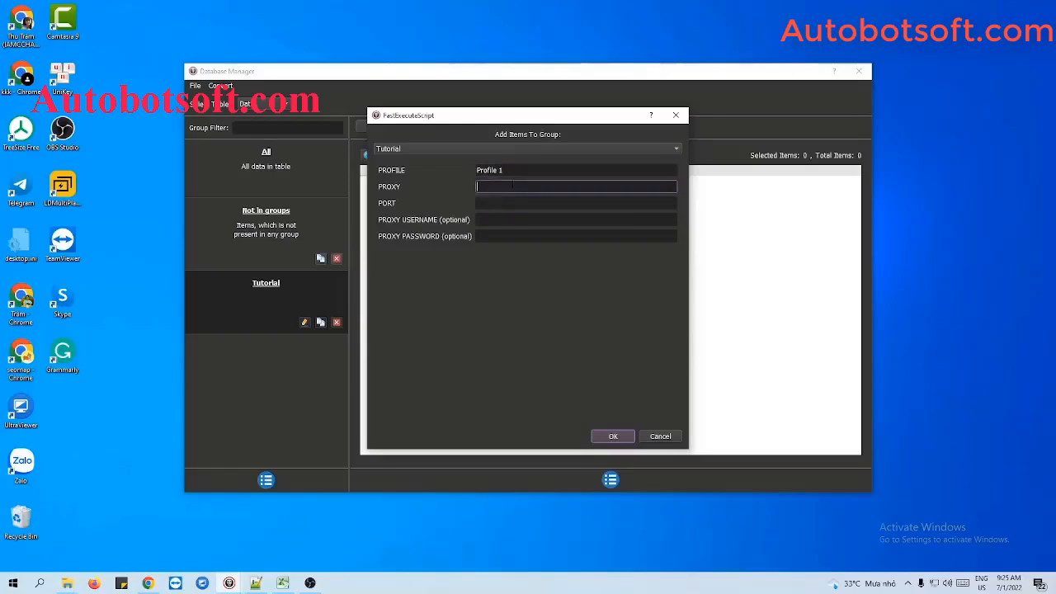
{"action": "key", "text": "Tab"}
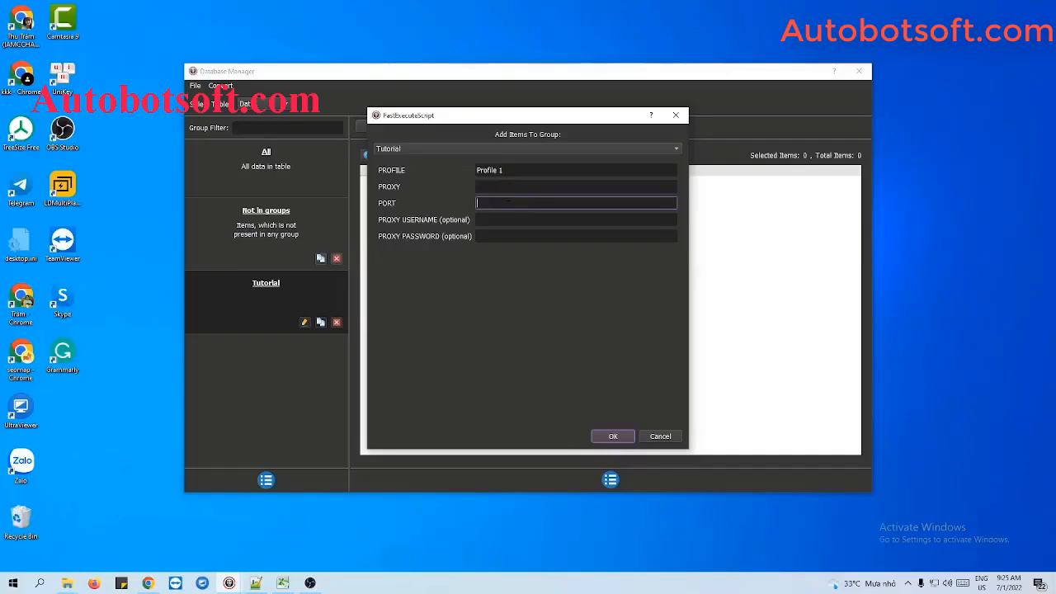
{"action": "left_click", "coordinate": [512, 187]}
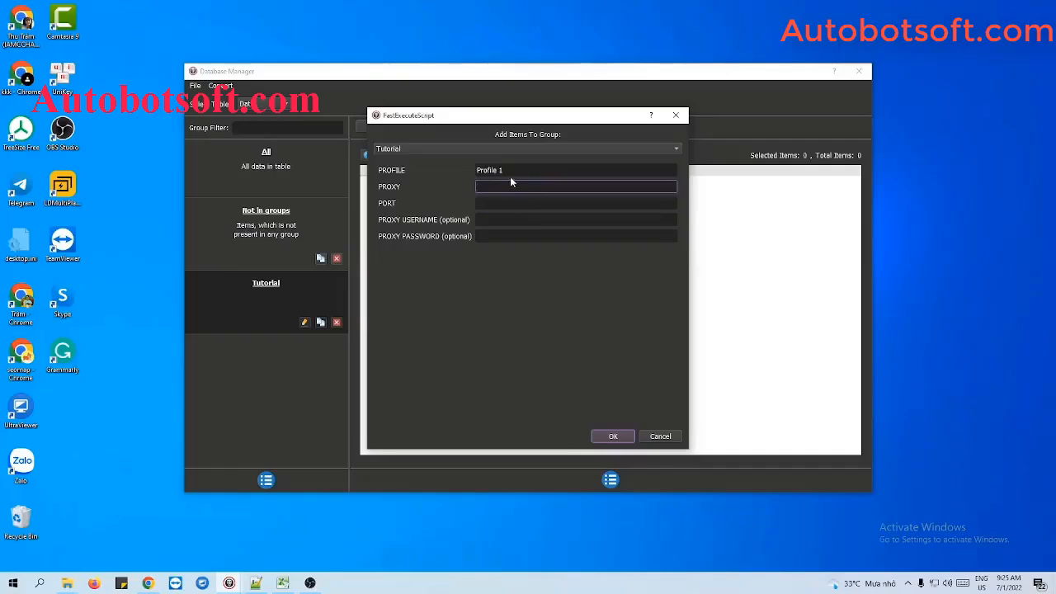
{"action": "type", "text": "192.198.97.232"}
{"action": "key", "text": "Tab"}
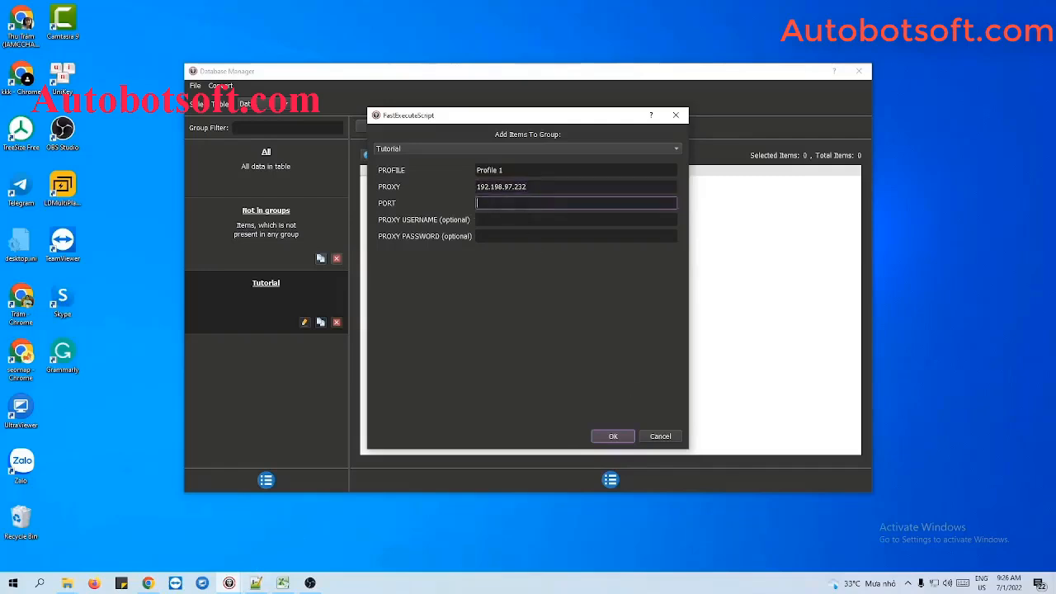
{"action": "type", "text": "58378"}
{"action": "key", "text": "Tab"}
{"action": "left_click", "coordinate": [494, 235]}
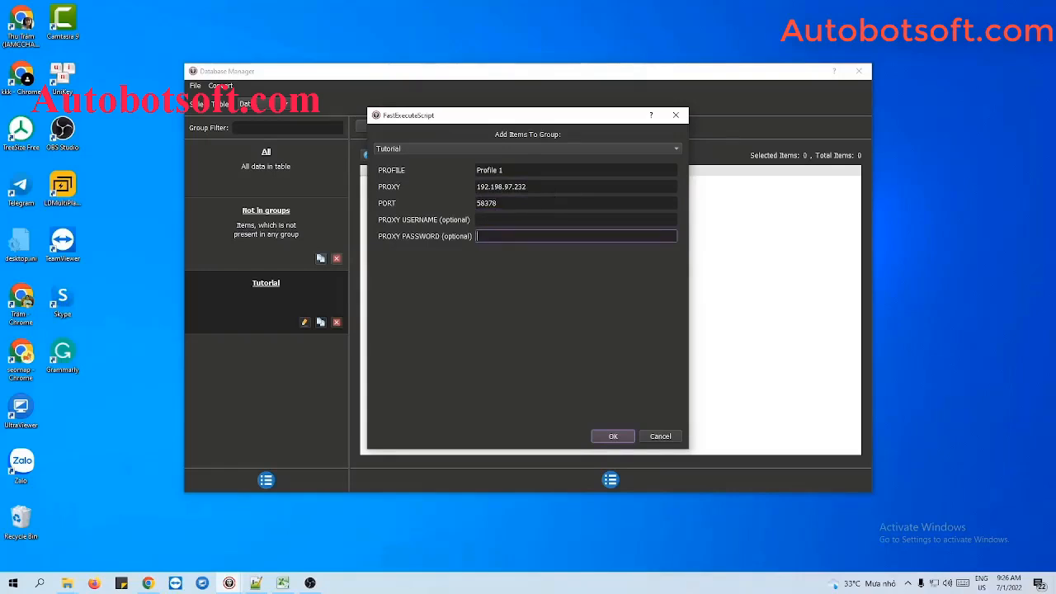
{"action": "left_click", "coordinate": [600, 436]}
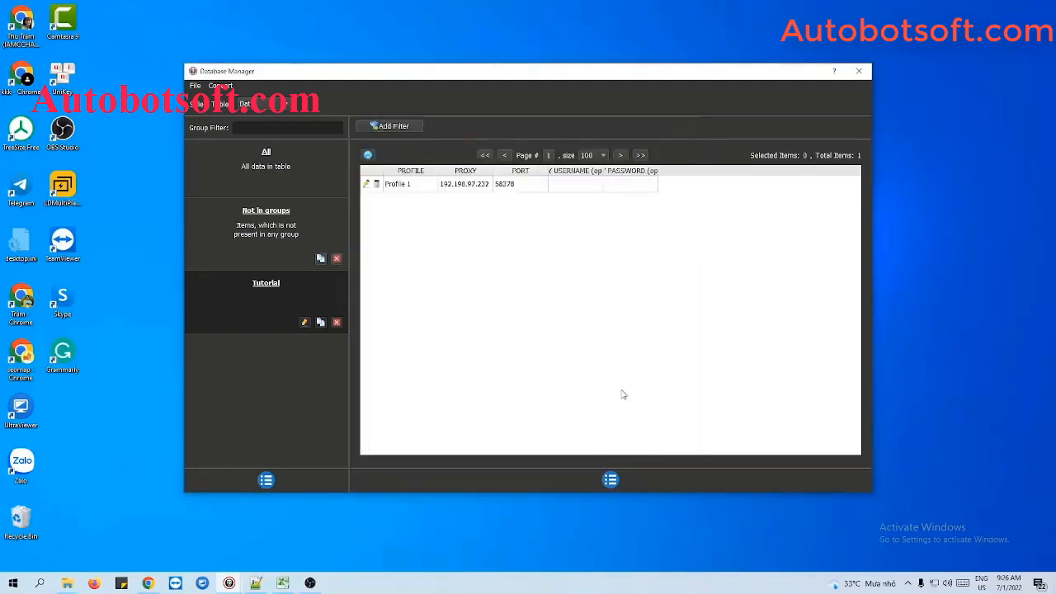
{"action": "left_click", "coordinate": [611, 480]}
{"action": "left_click", "coordinate": [643, 486]}
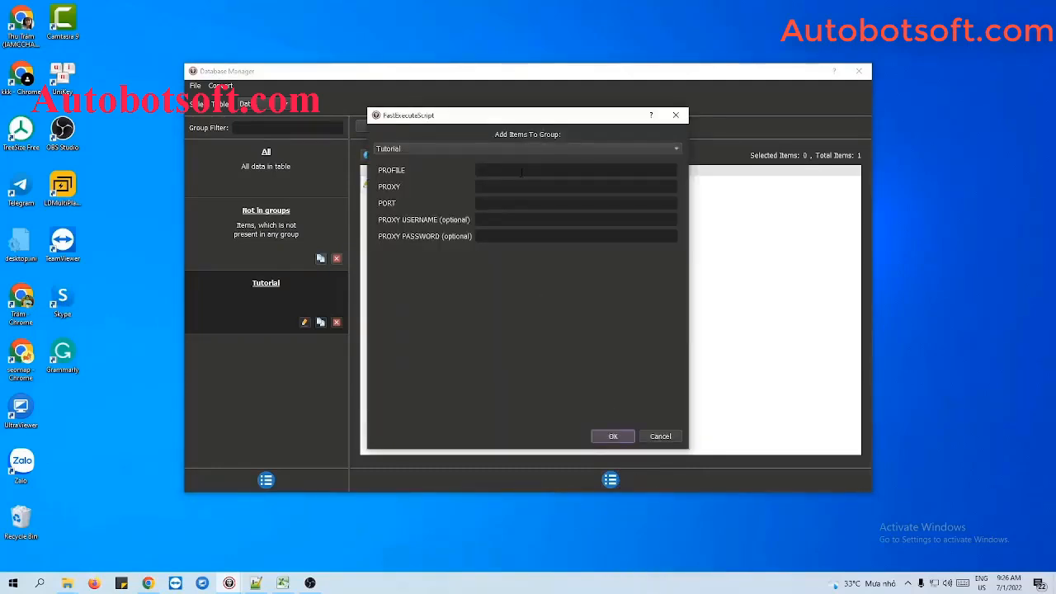
{"action": "left_click", "coordinate": [676, 115]}
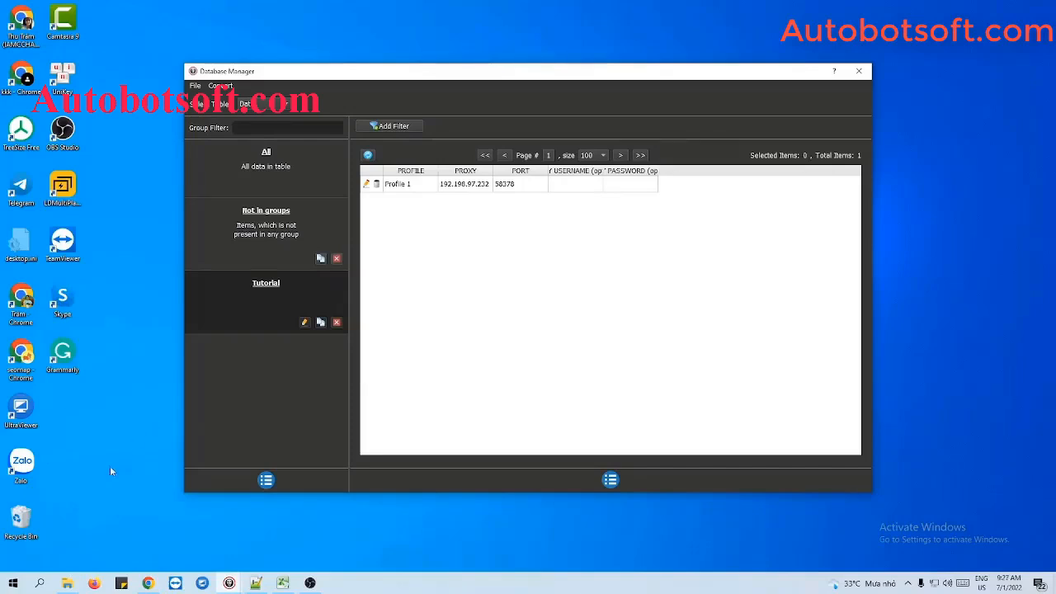
- In File Explorer, create a text file named profile.txt in the Multibrowsers folder
{"action": "left_click", "coordinate": [67, 583]}
{"action": "right_click", "coordinate": [317, 241]}
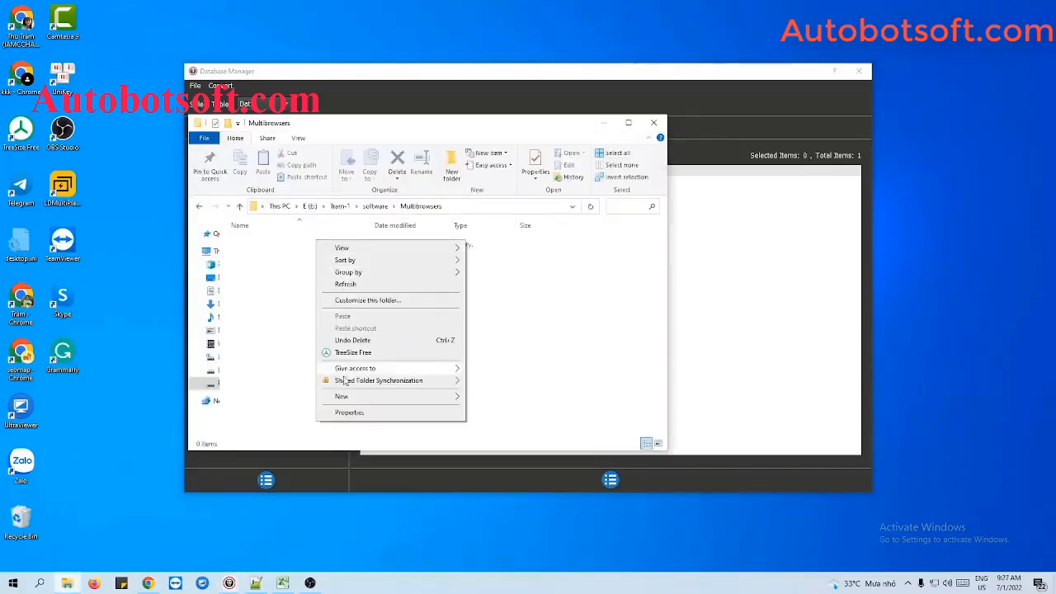
{"action": "mouse_move", "coordinate": [349, 398]}
{"action": "left_click", "coordinate": [497, 510]}
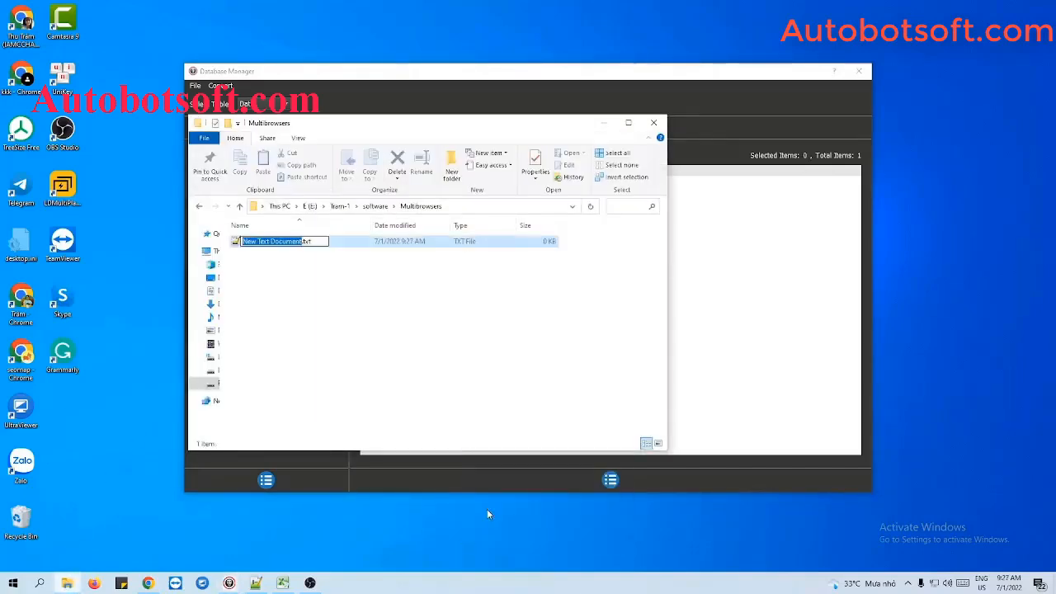
{"action": "type", "text": "pro"}
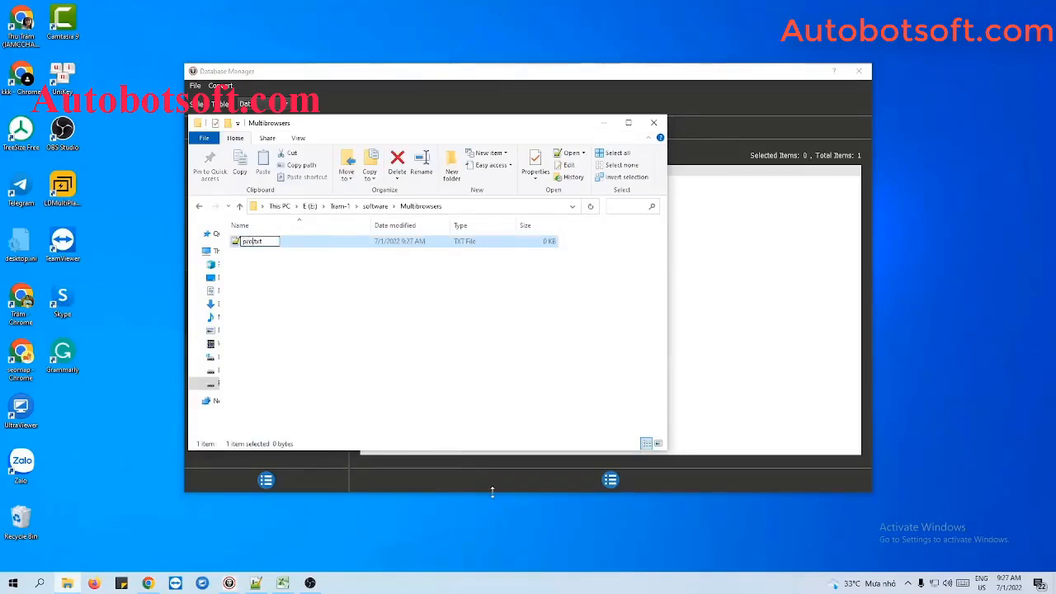
{"action": "type", "text": "file"}
{"action": "key", "text": "Return"}
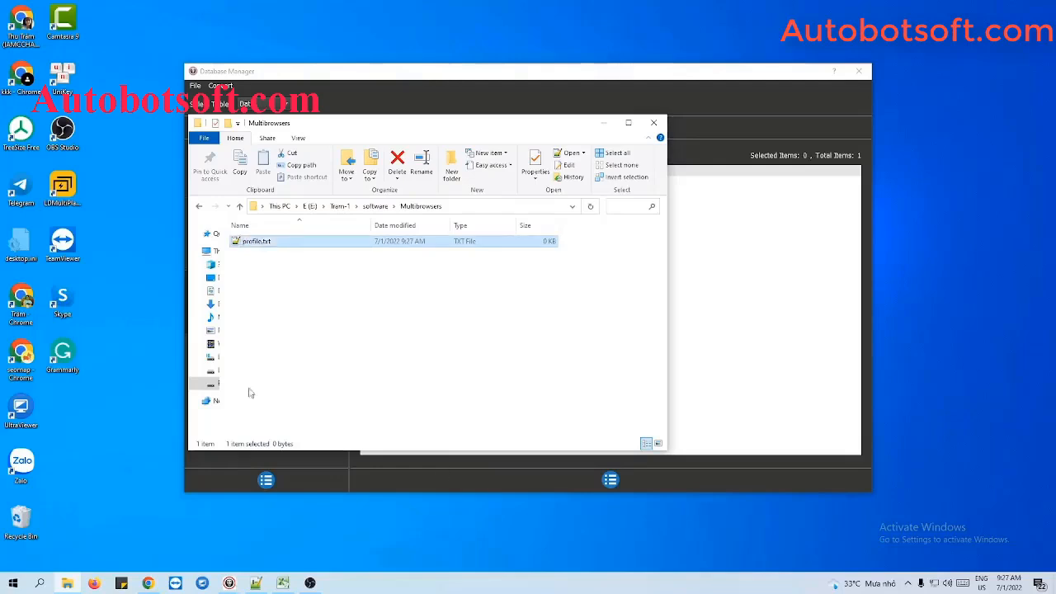
- Open profile.txt in Notepad++ and enter Profile 1,192.198.97.232:58378 as its first line
{"action": "double_click", "coordinate": [290, 248]}
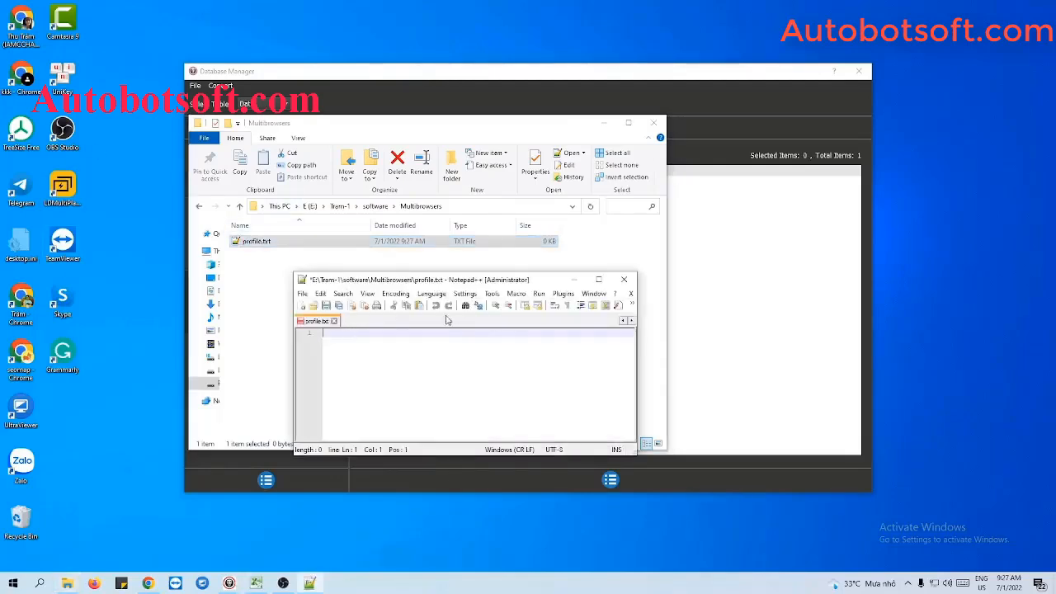
{"action": "left_click", "coordinate": [603, 123]}
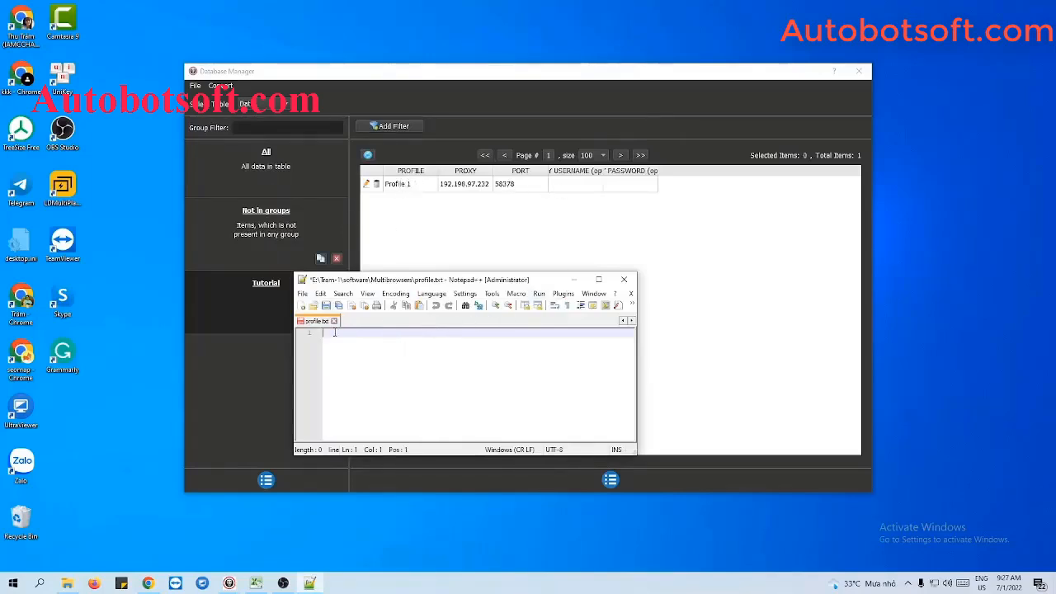
{"action": "type", "text": "Profile "}
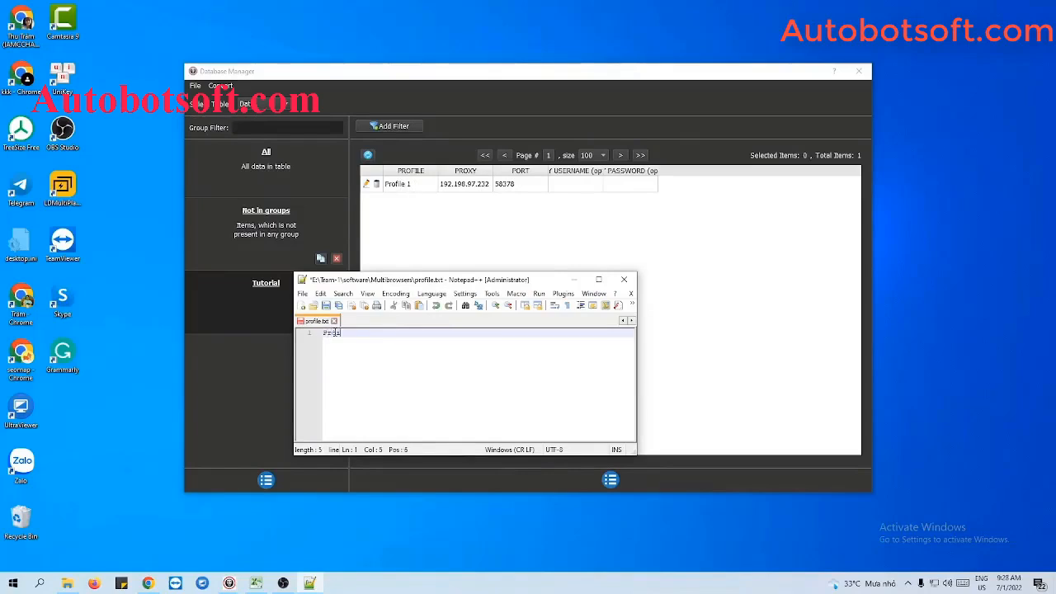
{"action": "type", "text": "1|"}
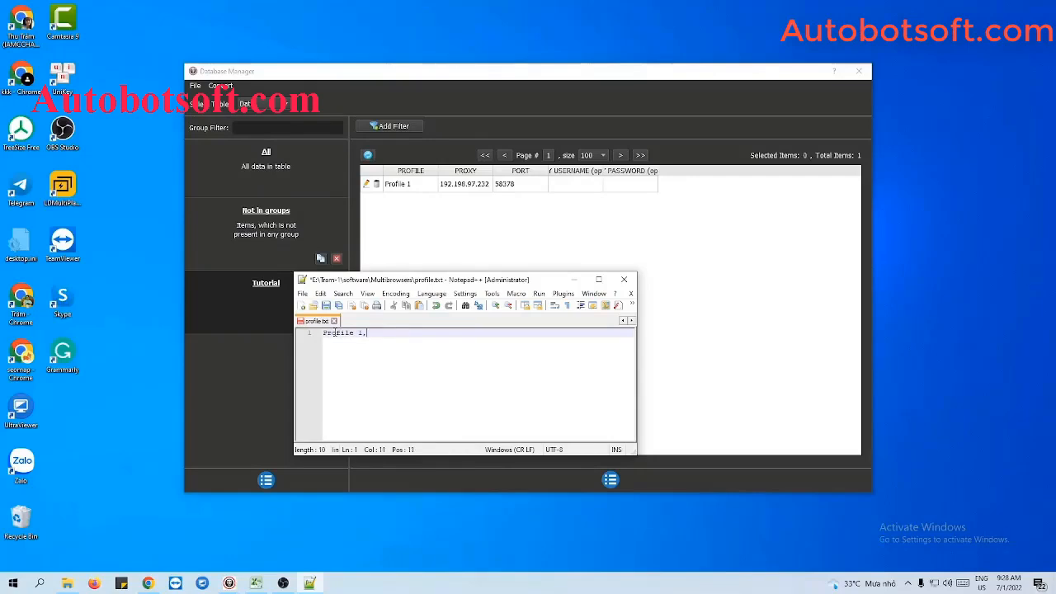
{"action": "type", "text": "192.198.97.232"}
{"action": "type", "text": ":58378"}
{"action": "key", "text": "Return"}
- Enter Profile 2,23.254.68.235:58378 as the second line, reusing the port copied from the first line
{"action": "type", "text": "Profile"}
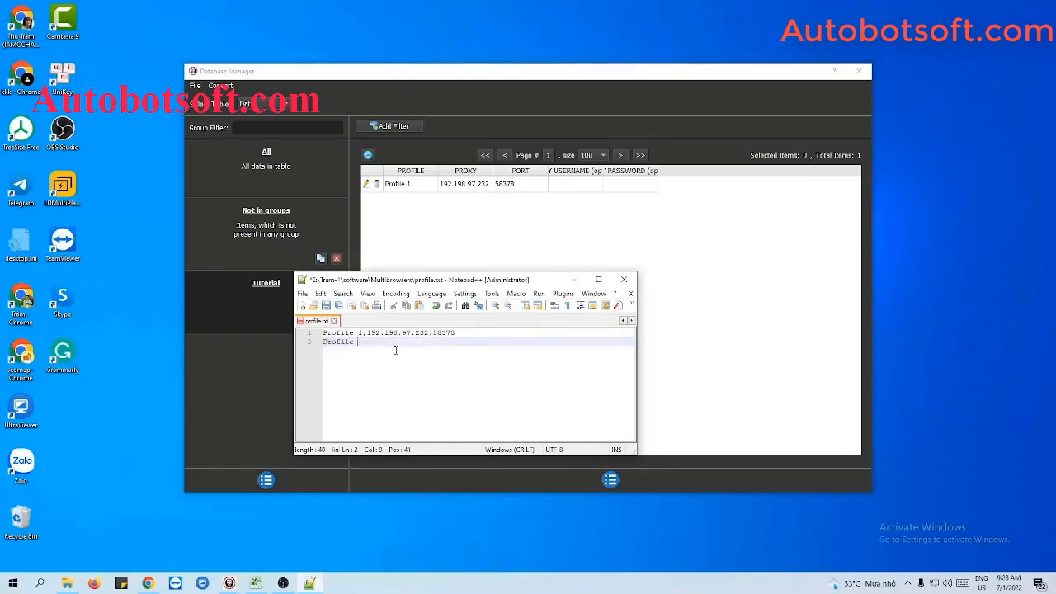
{"action": "type", "text": " 2"}
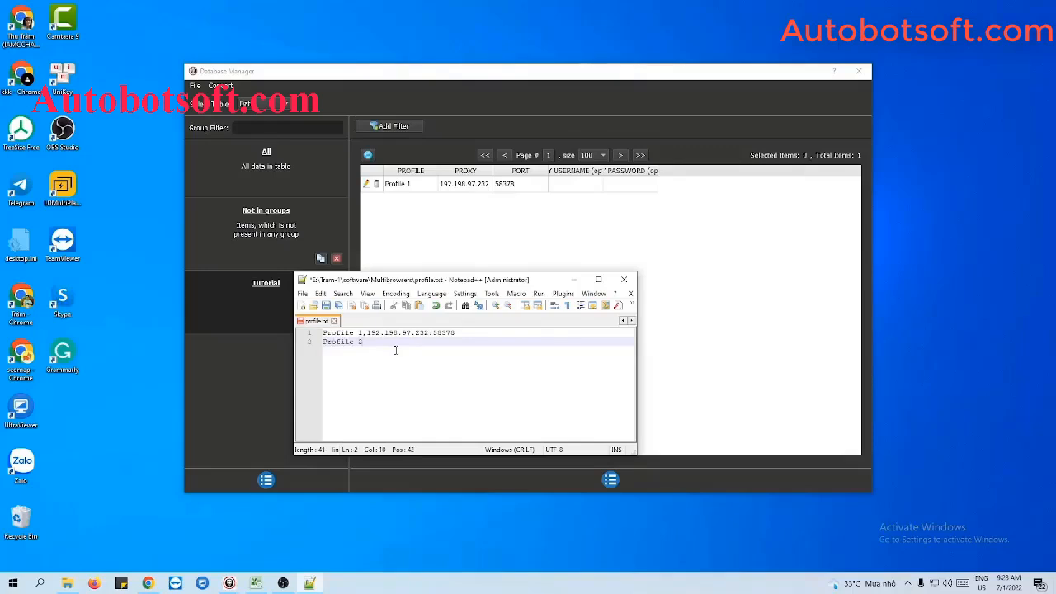
{"action": "type", "text": ","}
{"action": "type", "text": "23.254.68.235"}
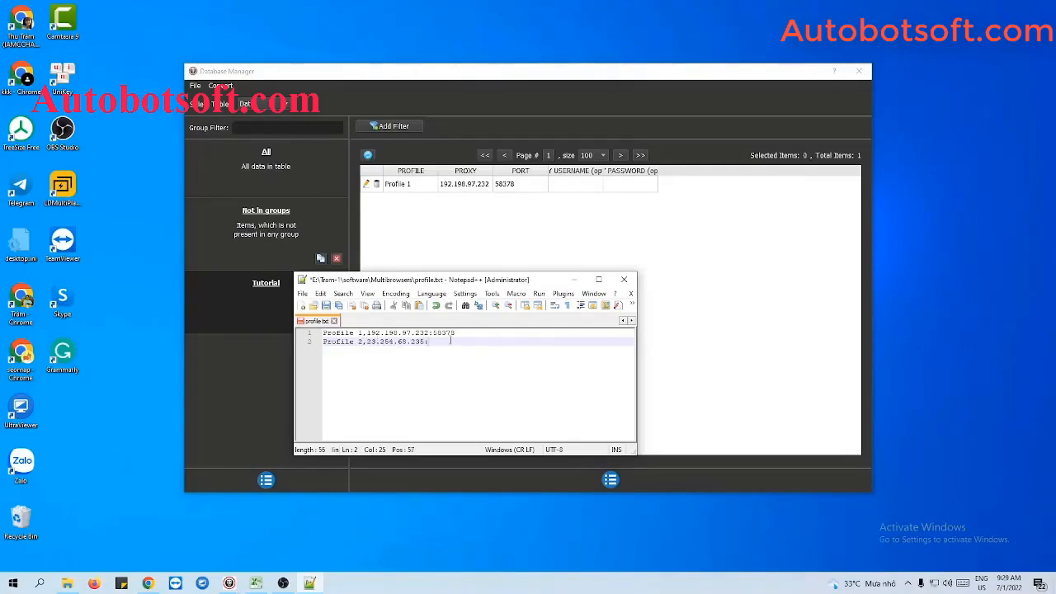
{"action": "left_click_drag", "start_coordinate": [432, 332], "coordinate": [459, 333]}
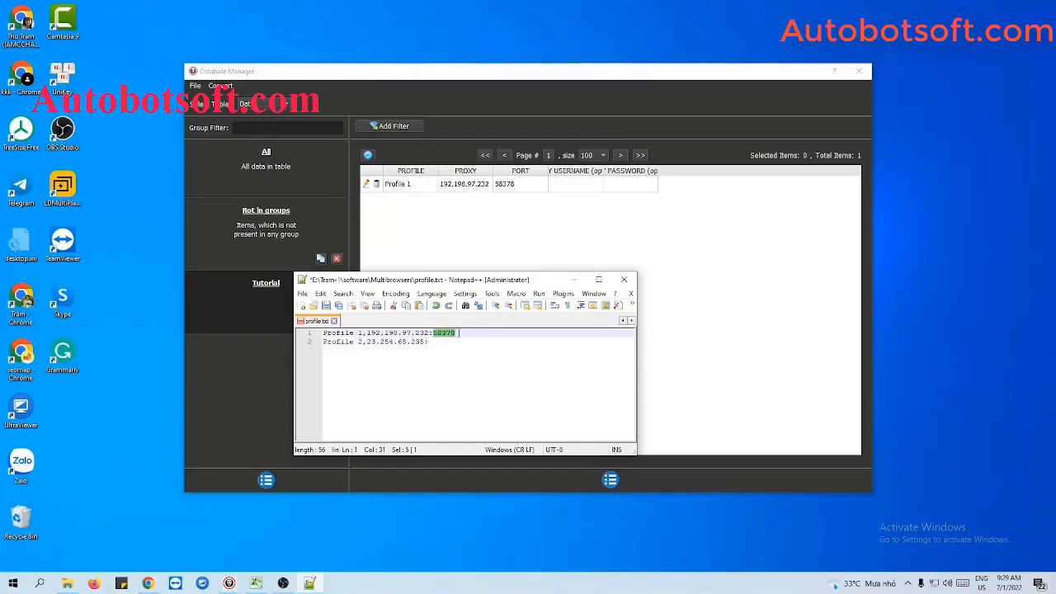
{"action": "key", "text": "ctrl+c"}
{"action": "left_click", "coordinate": [448, 342]}
{"action": "key", "text": "ctrl+v"}
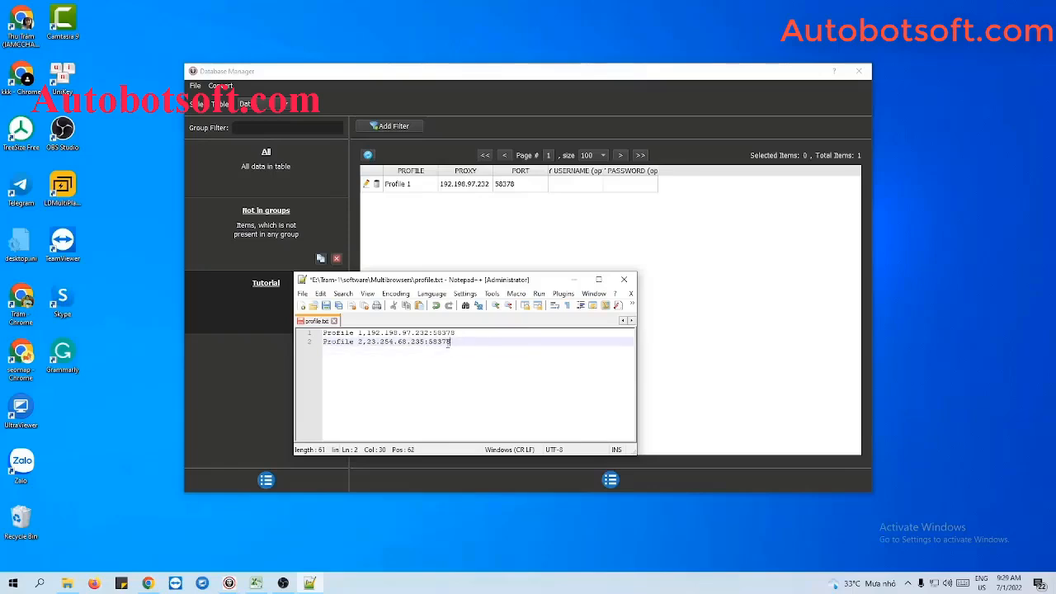
{"action": "key", "text": "Return"}
{"action": "key", "text": "Return"}
{"action": "key", "text": "Return"}
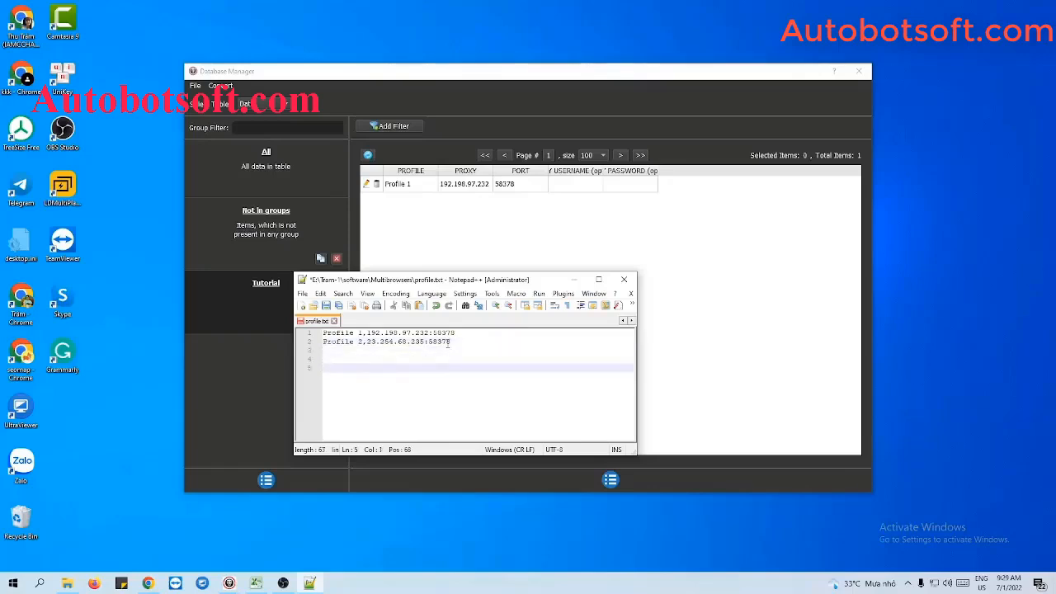
{"action": "key", "text": "BackSpace"}
{"action": "key", "text": "BackSpace"}
{"action": "key", "text": "BackSpace"}
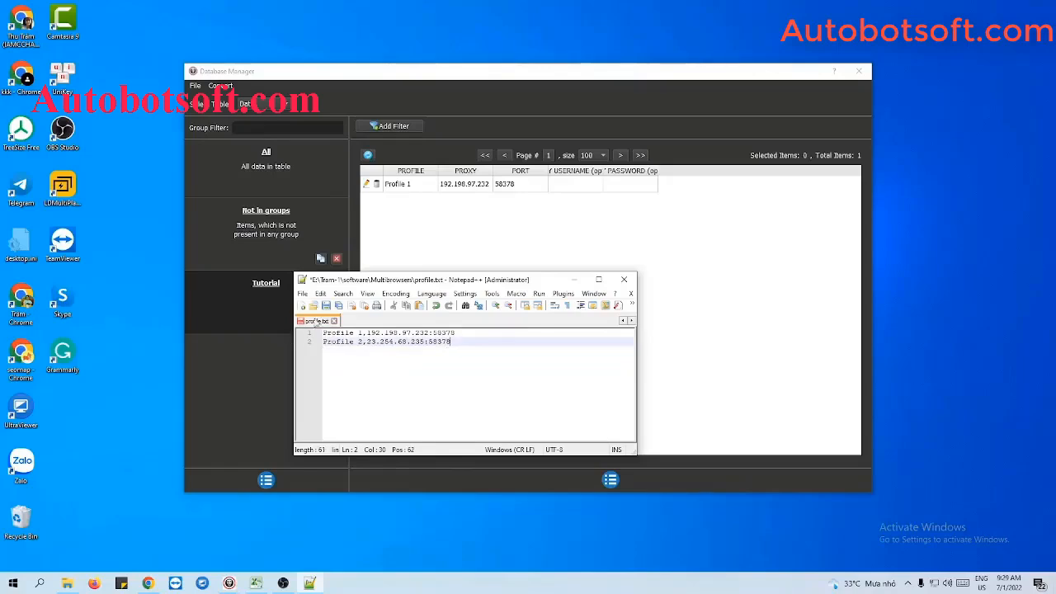
- Save the profile.txt file
{"action": "left_click", "coordinate": [325, 306]}
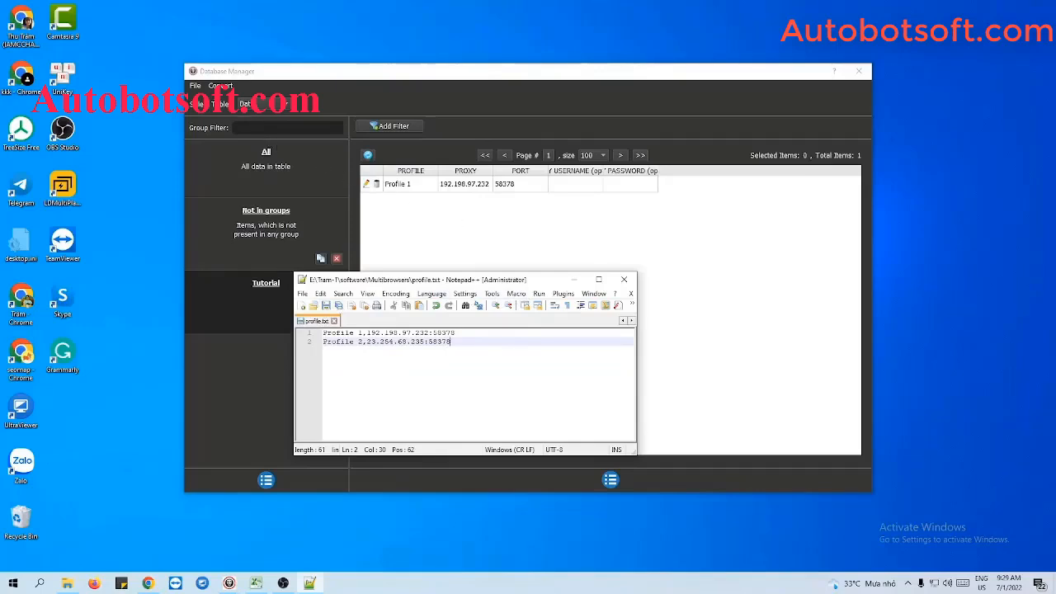
- Import profile.txt from the Multibrowsers folder into the database as CSV, keeping the default column order
{"action": "left_click", "coordinate": [221, 86]}
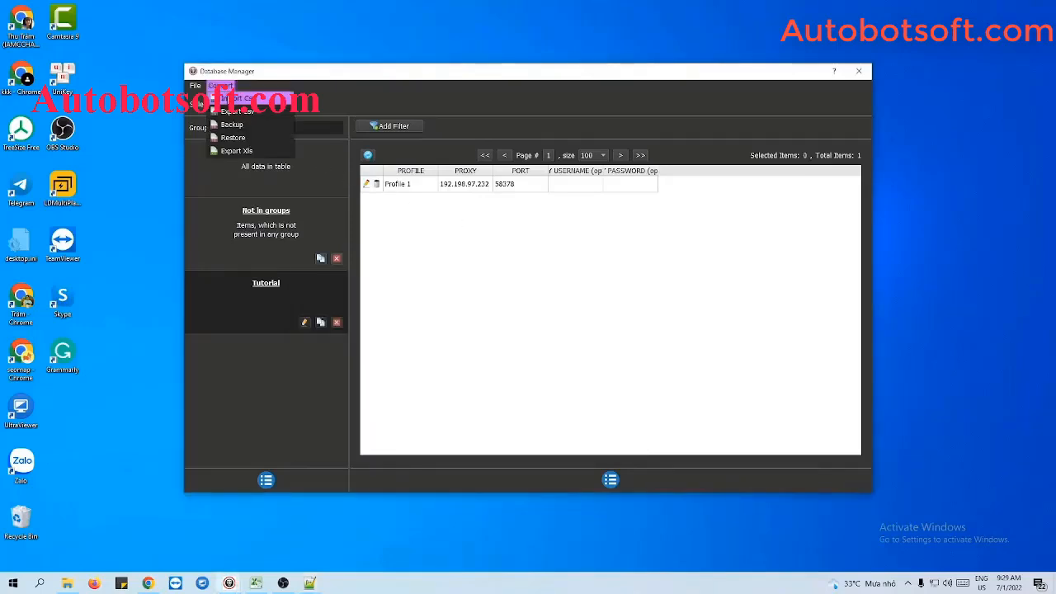
{"action": "left_click", "coordinate": [234, 98]}
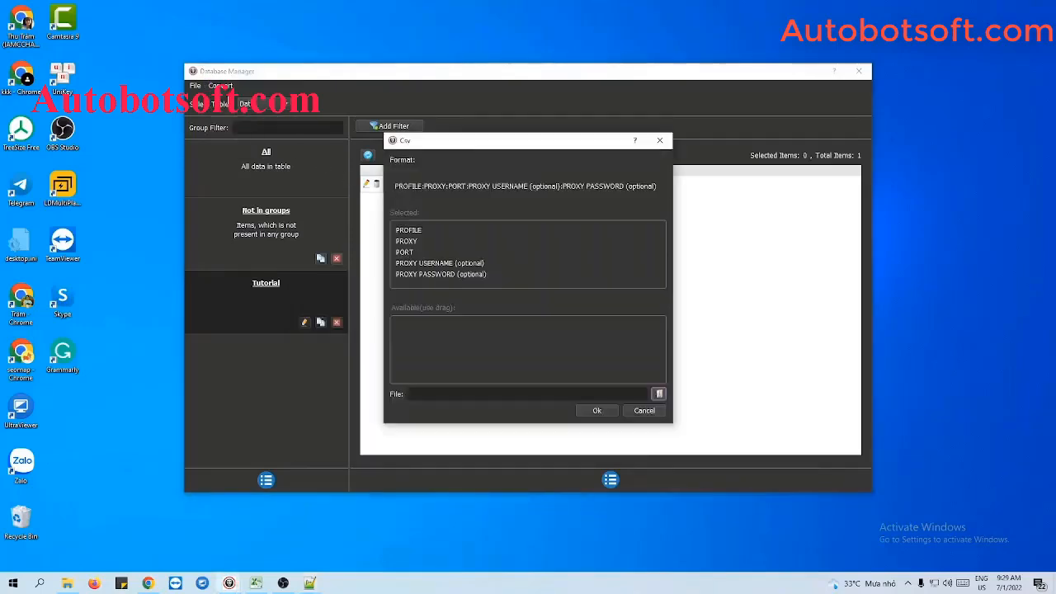
{"action": "left_click", "coordinate": [659, 395]}
{"action": "left_click", "coordinate": [426, 372]}
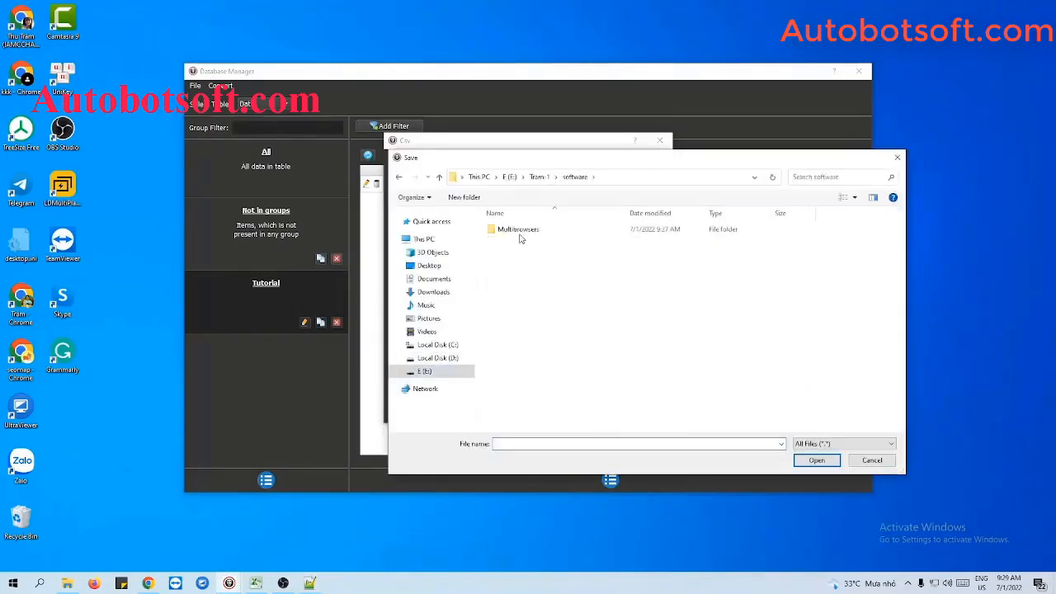
{"action": "double_click", "coordinate": [521, 233]}
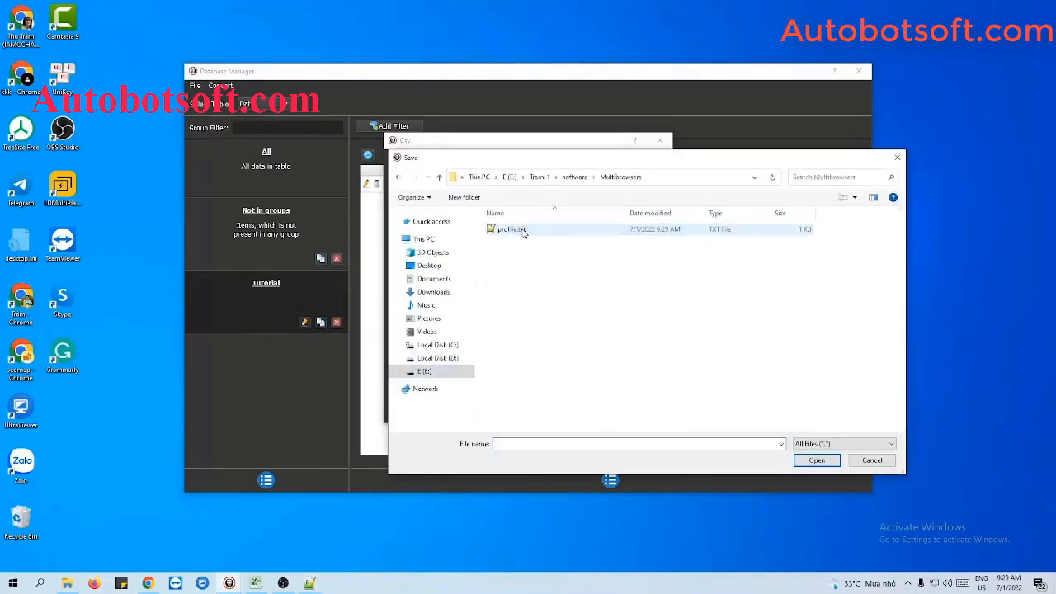
{"action": "left_click", "coordinate": [522, 231]}
{"action": "left_click", "coordinate": [804, 462]}
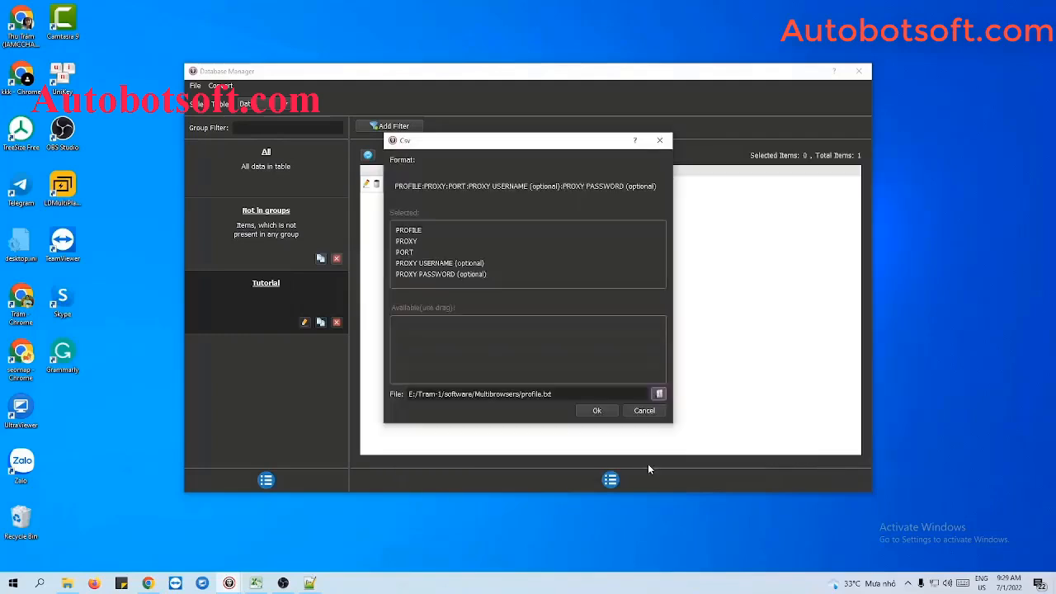
{"action": "left_click", "coordinate": [596, 410]}
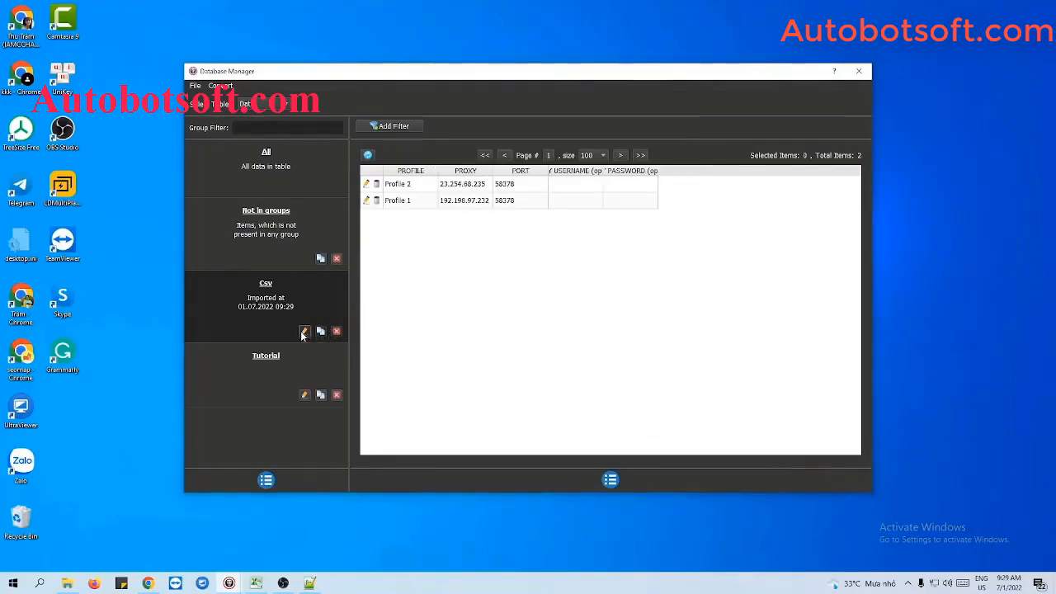
- Rename the newly imported Csv group as Tutorial 2
{"action": "left_click", "coordinate": [304, 331]}
{"action": "double_click", "coordinate": [491, 235]}
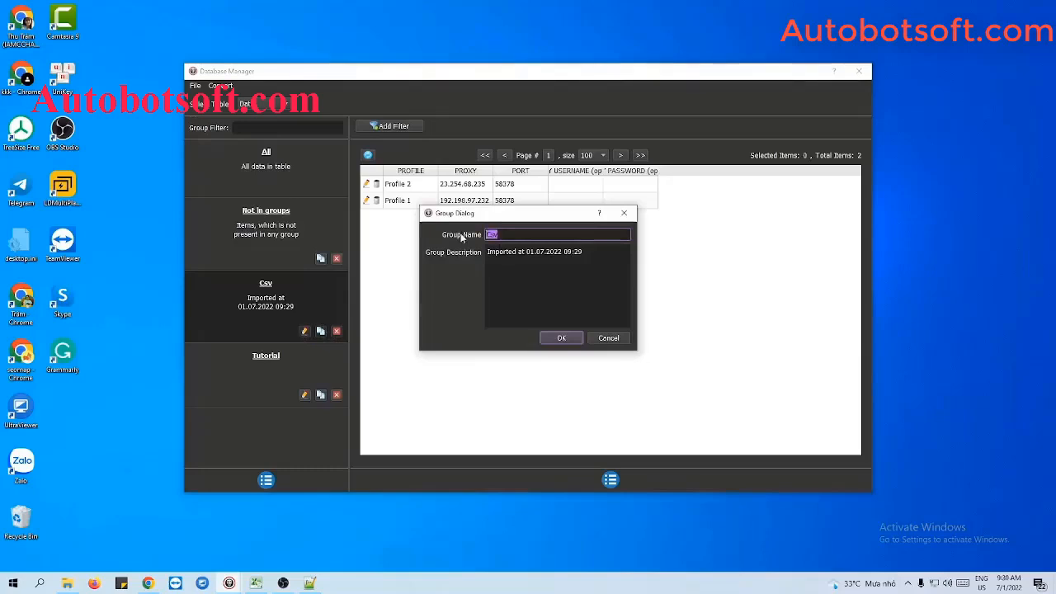
{"action": "type", "text": "Tut"}
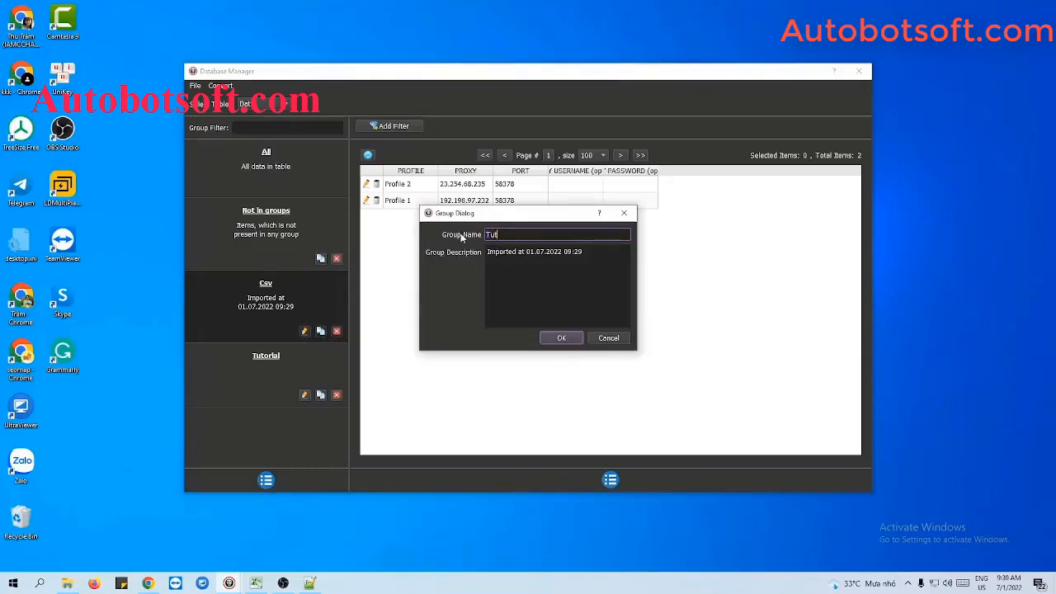
{"action": "type", "text": "orial 2"}
{"action": "left_click", "coordinate": [561, 338]}
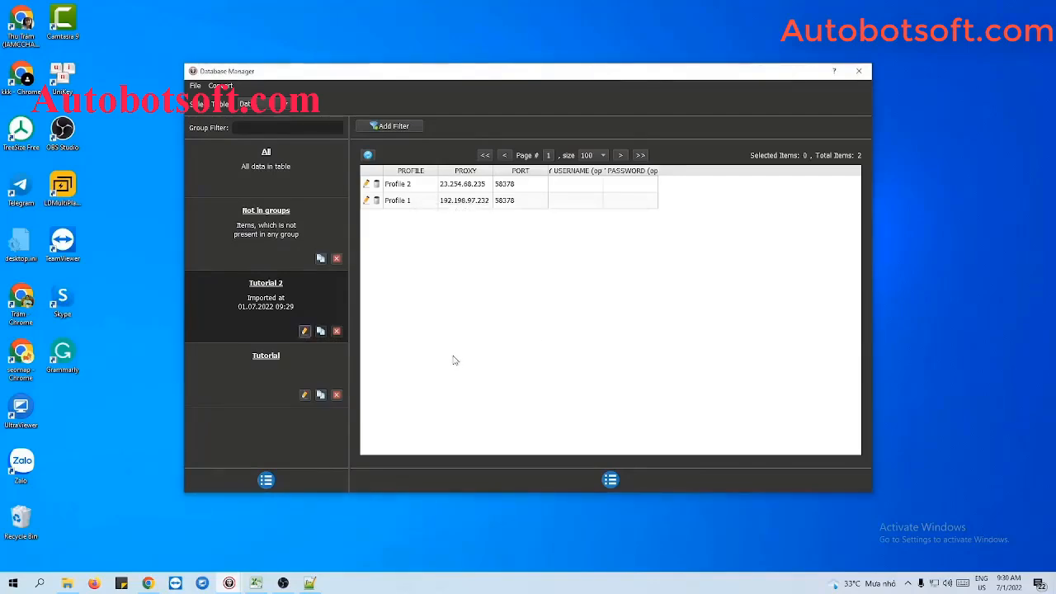
- Close the Database Manager and choose the Tutorial 2 group as the Data source
{"action": "left_click", "coordinate": [859, 71]}
{"action": "left_click", "coordinate": [574, 280]}
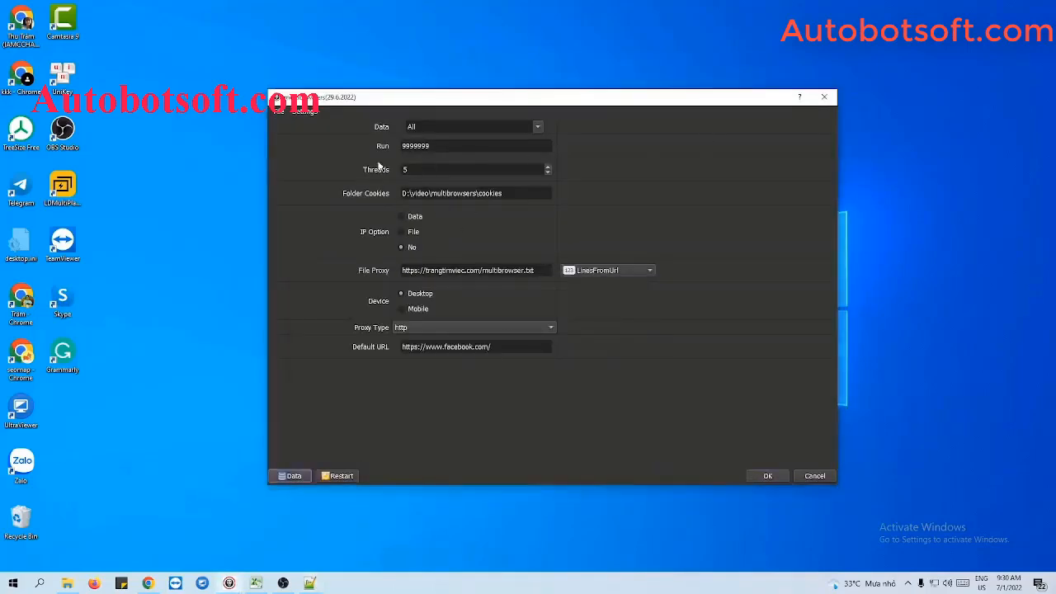
{"action": "left_click", "coordinate": [538, 127]}
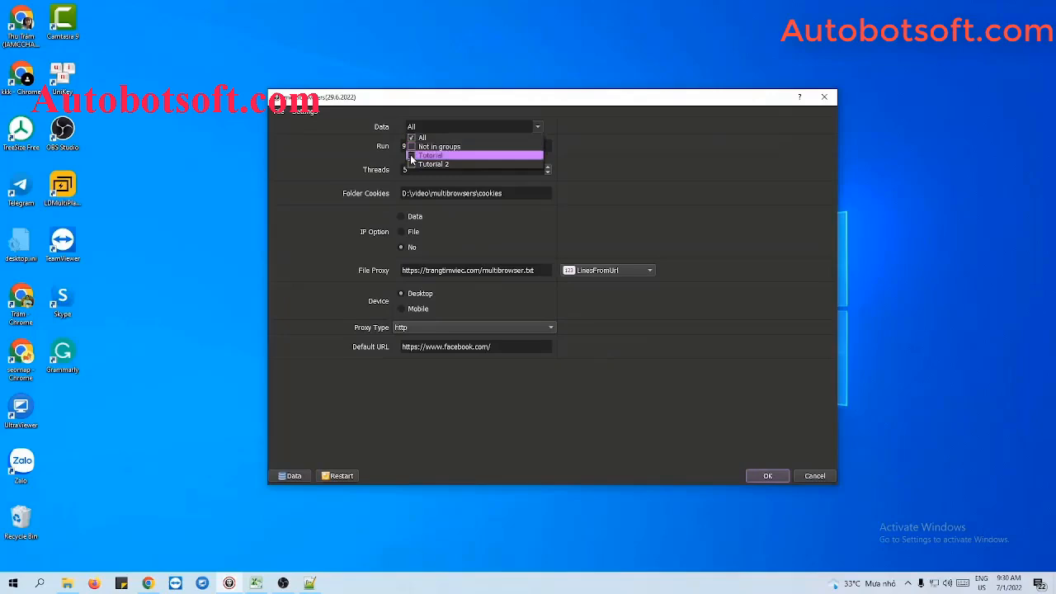
{"action": "left_click", "coordinate": [411, 165]}
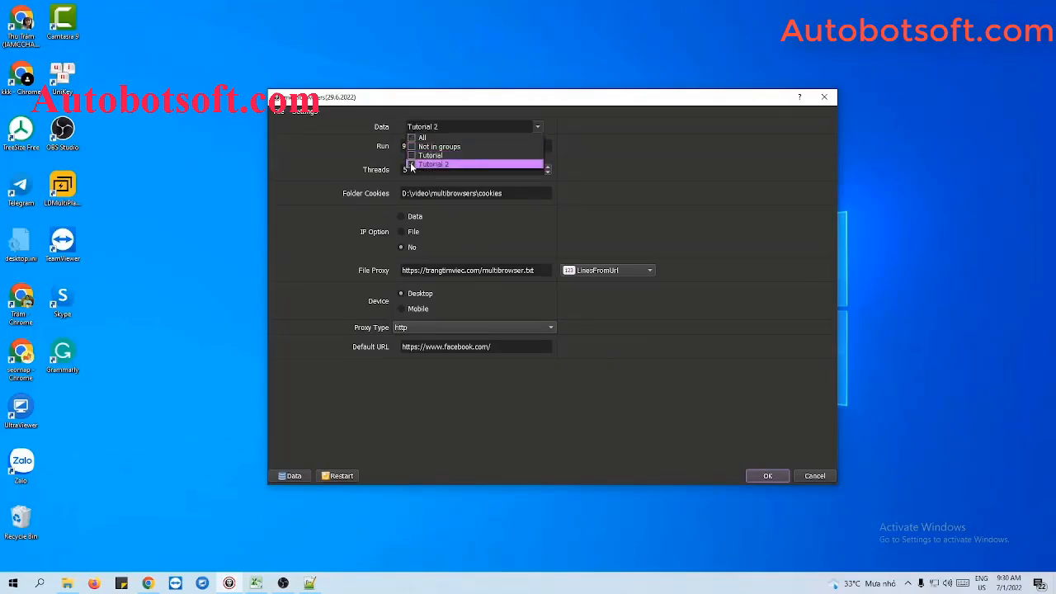
{"action": "left_click", "coordinate": [626, 156]}
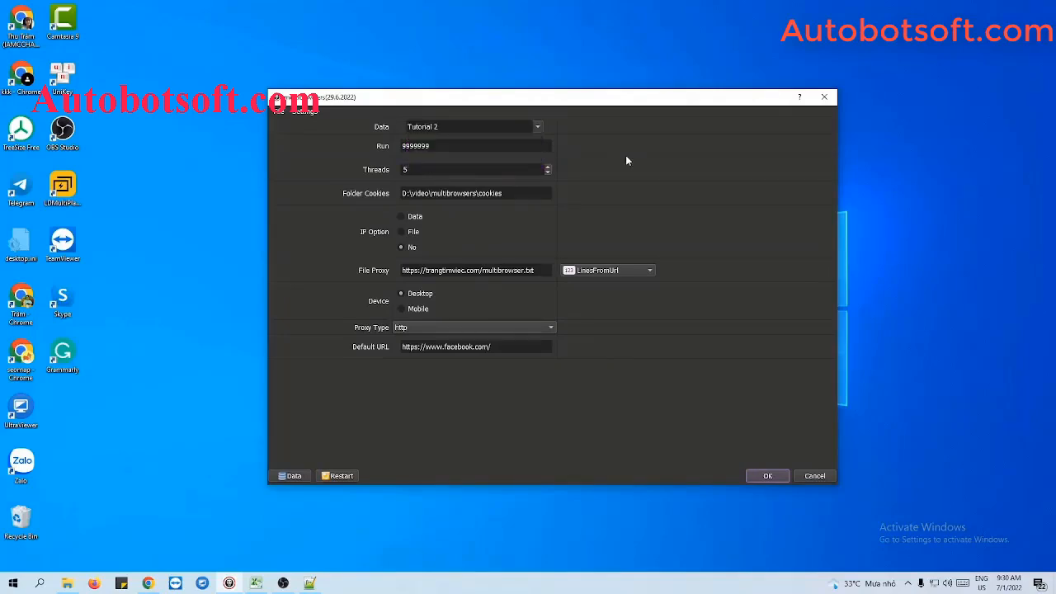
- Set the Run value to 1000
{"action": "left_click", "coordinate": [470, 148]}
{"action": "double_click", "coordinate": [466, 146]}
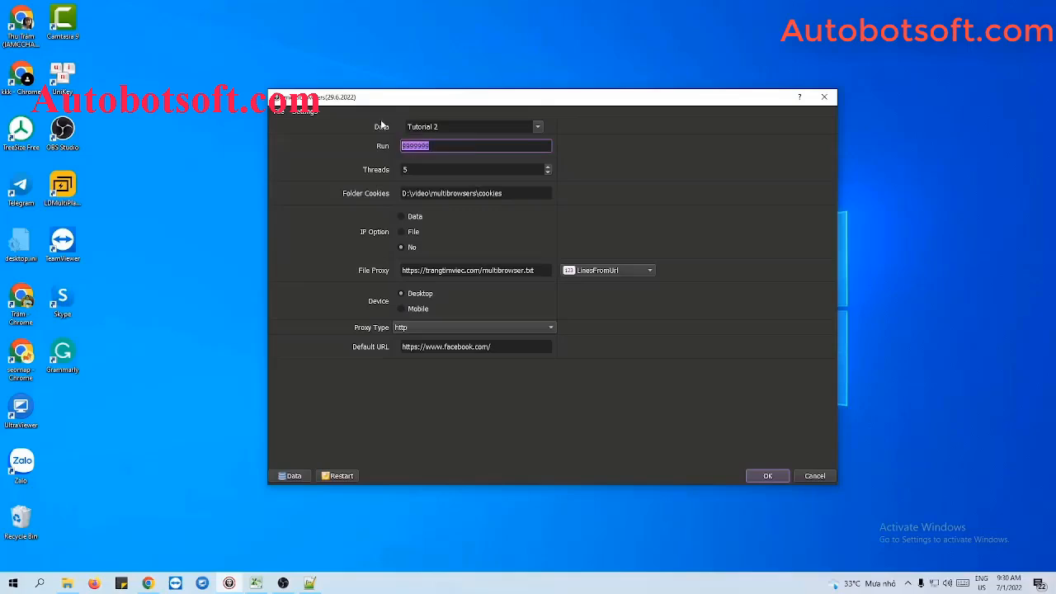
{"action": "type", "text": "1000"}
{"action": "key", "text": "Tab"}
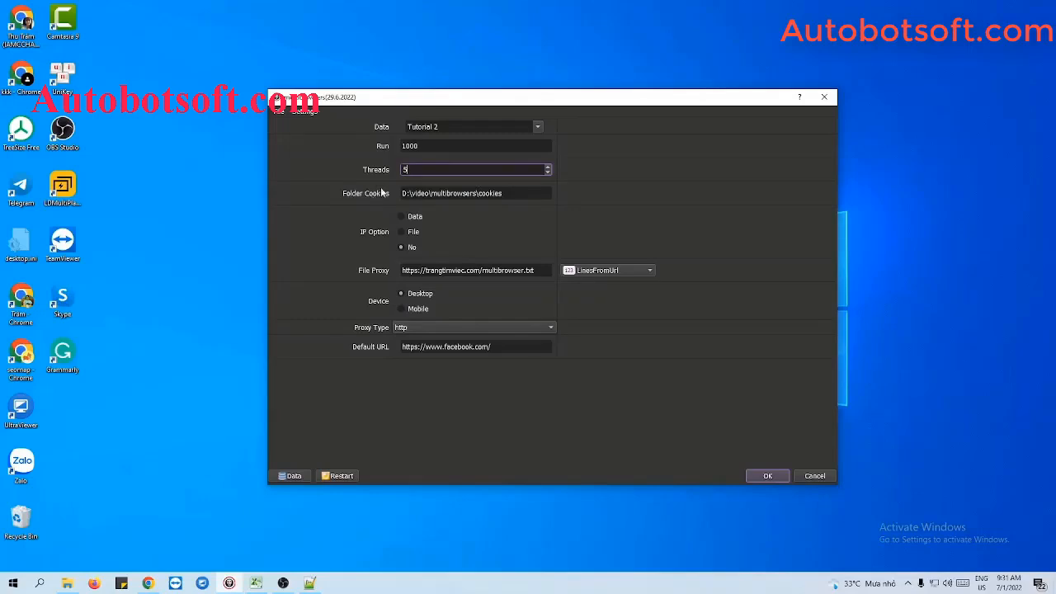
- In File Explorer, create a folder named cookies inside the Multibrowsers folder
{"action": "left_click", "coordinate": [67, 583]}
{"action": "right_click", "coordinate": [350, 283]}
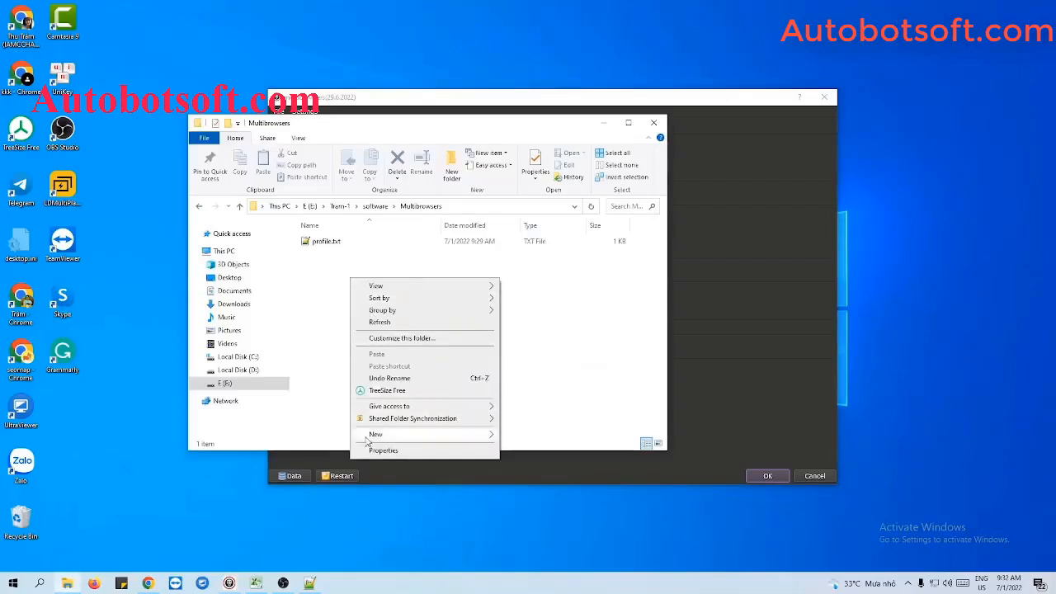
{"action": "mouse_move", "coordinate": [376, 434]}
{"action": "left_click", "coordinate": [524, 434]}
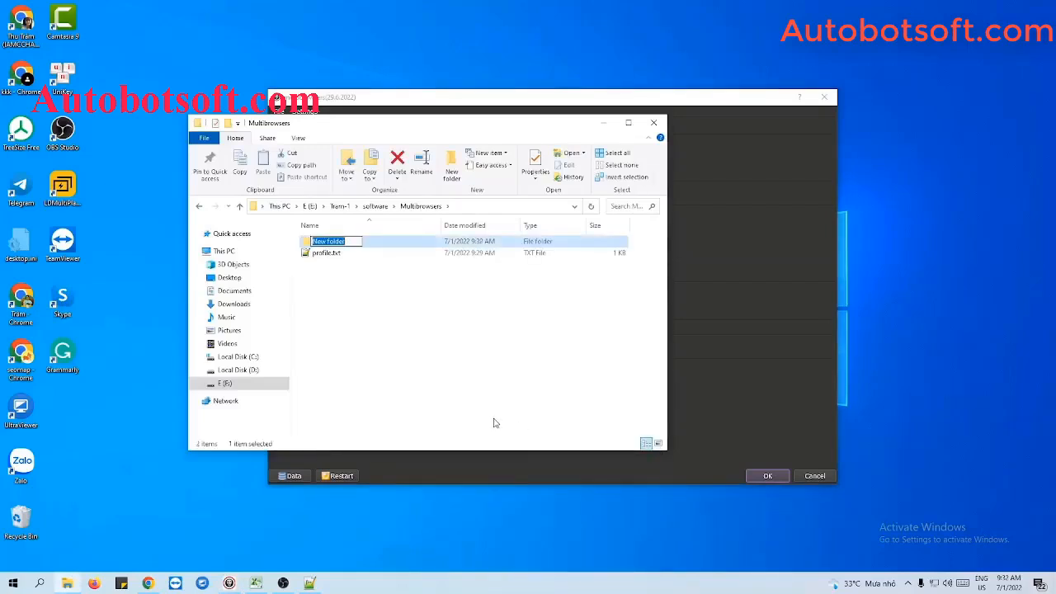
{"action": "type", "text": "cookies"}
{"action": "key", "text": "Return"}
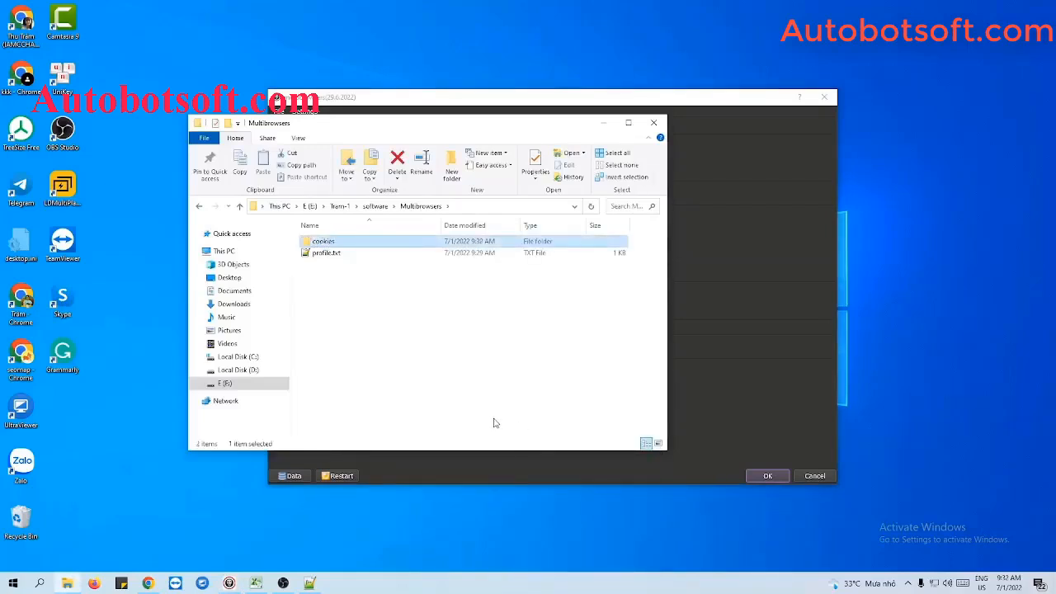
- Copy the path of the new cookies folder and set Folder Cookies to E:\Tram-1\software\Multibrowsers\cookies
{"action": "double_click", "coordinate": [379, 241]}
{"action": "left_click", "coordinate": [503, 208]}
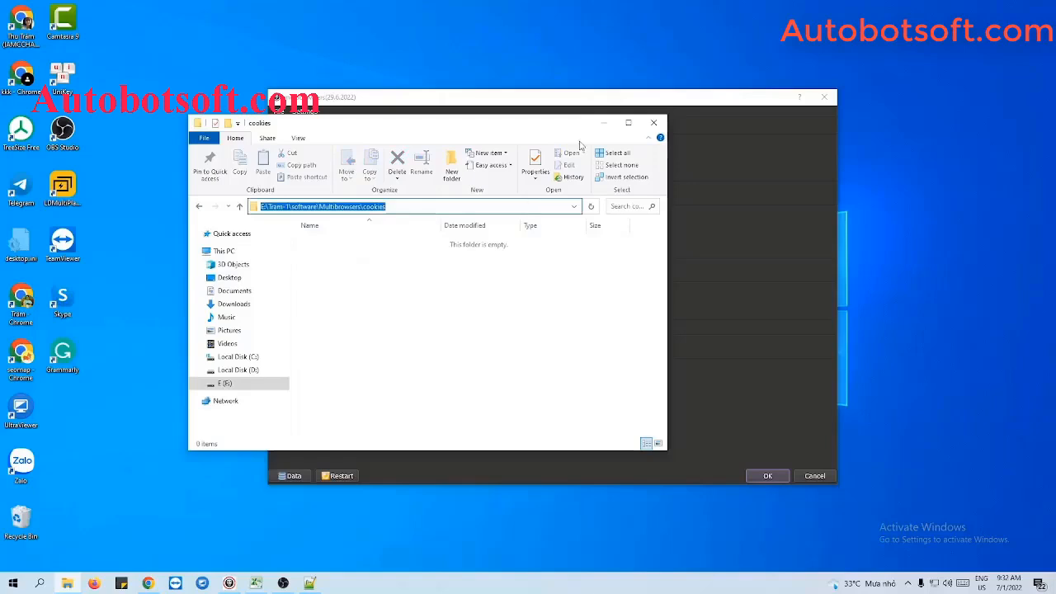
{"action": "left_click", "coordinate": [603, 122]}
{"action": "double_click", "coordinate": [542, 191]}
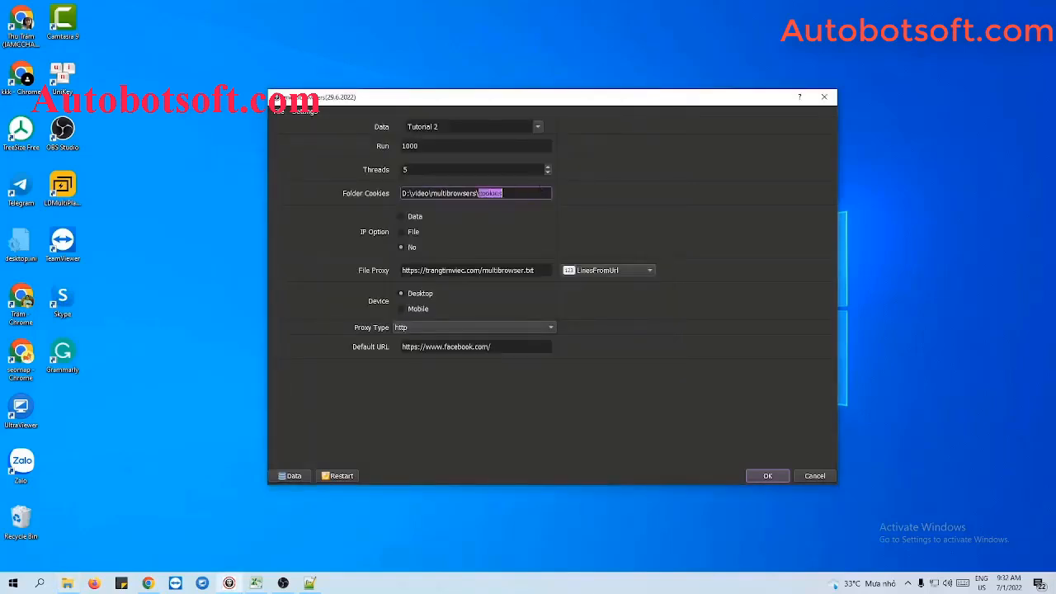
{"action": "key", "text": "ctrl+a"}
{"action": "key", "text": "ctrl+v"}
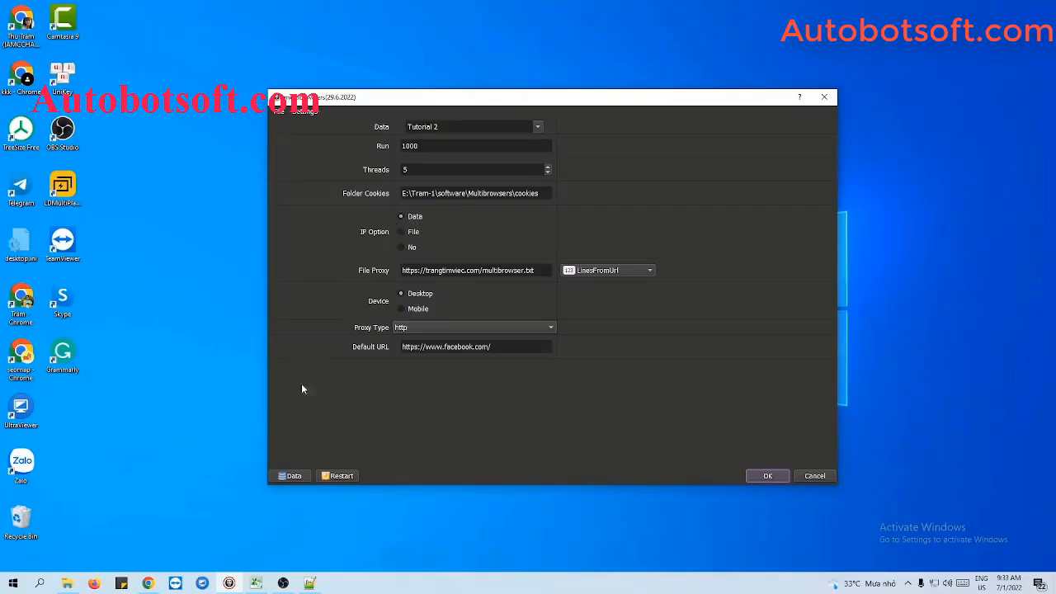
- Review the proxy data in the database, and set the IP Option to File with LinesFromFile as the File Proxy source
{"action": "left_click", "coordinate": [289, 476]}
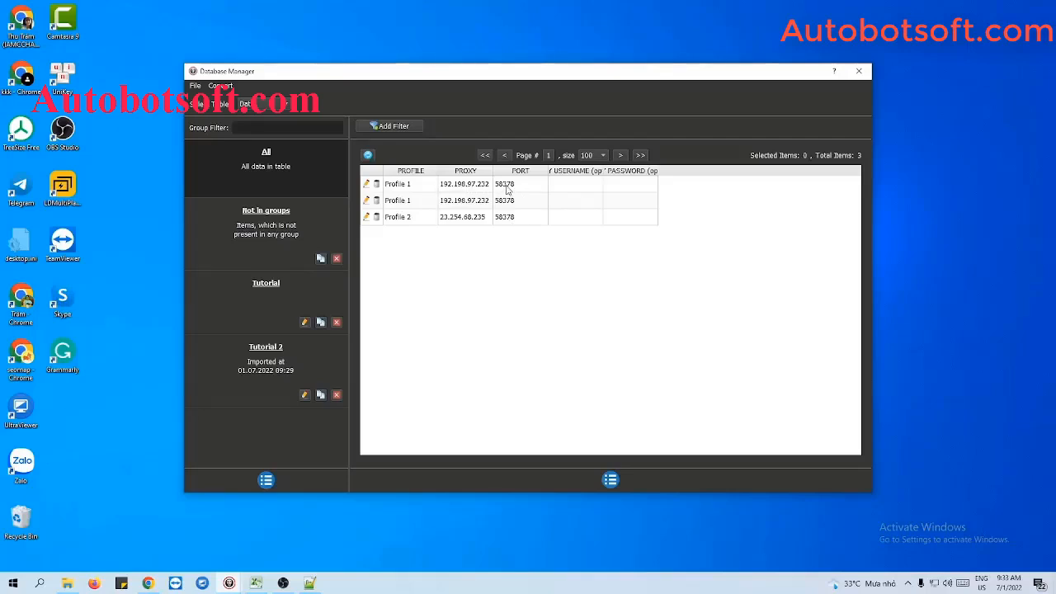
{"action": "left_click", "coordinate": [864, 73]}
{"action": "left_click", "coordinate": [401, 233]}
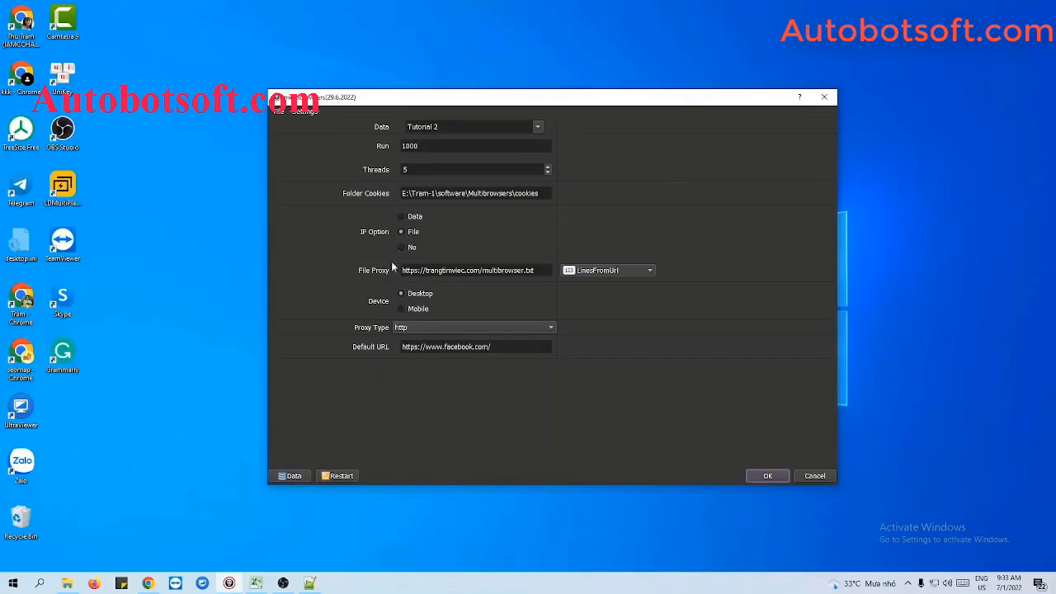
{"action": "left_click", "coordinate": [593, 276]}
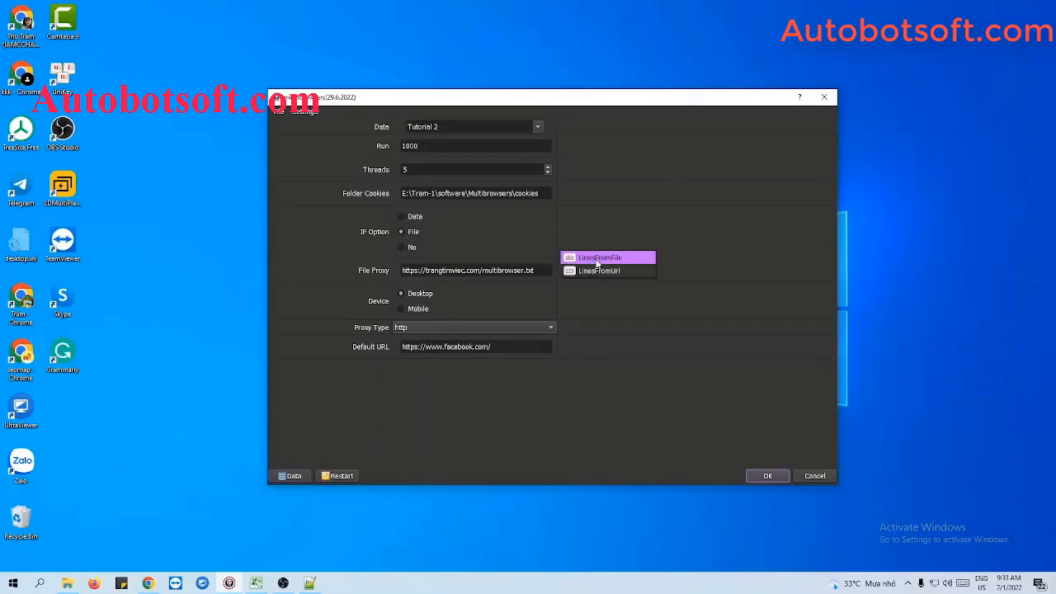
{"action": "left_click", "coordinate": [595, 262]}
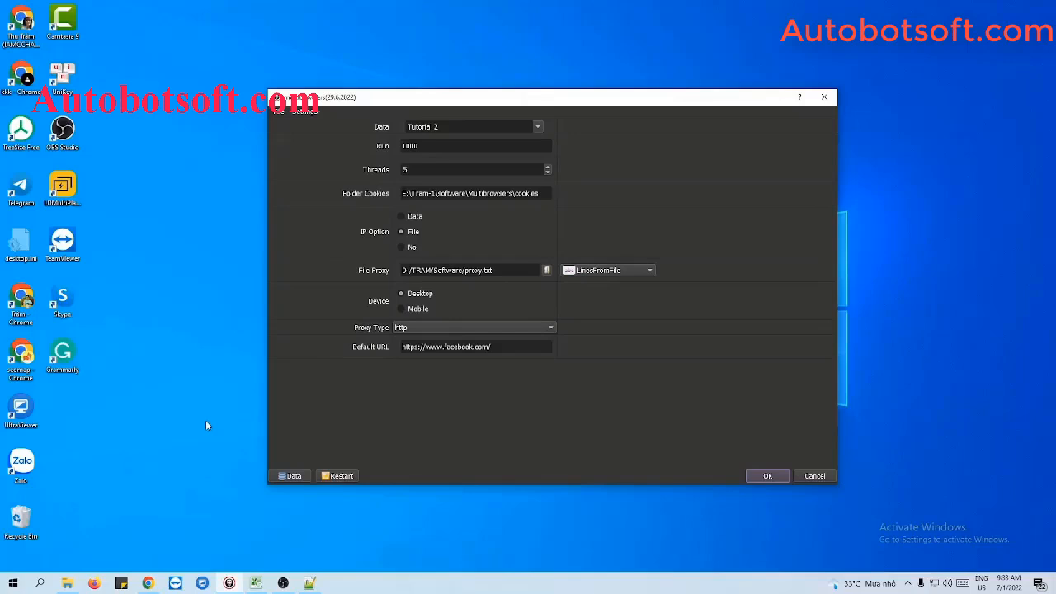
- In File Explorer, return to the Multibrowsers folder and create a text file named proxy.txt
{"action": "left_click", "coordinate": [67, 583]}
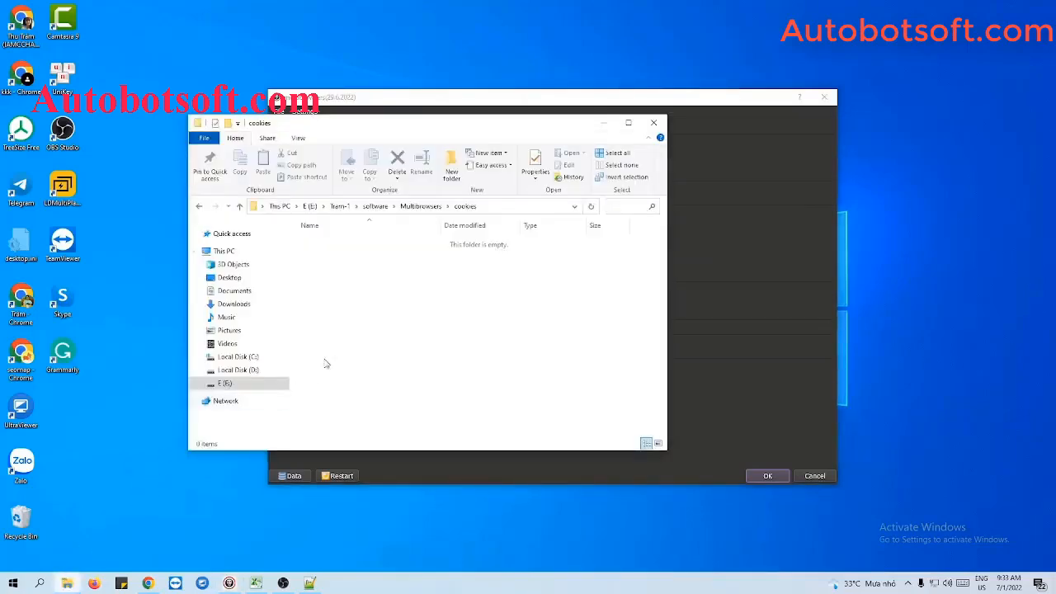
{"action": "left_click", "coordinate": [240, 206]}
{"action": "right_click", "coordinate": [347, 292]}
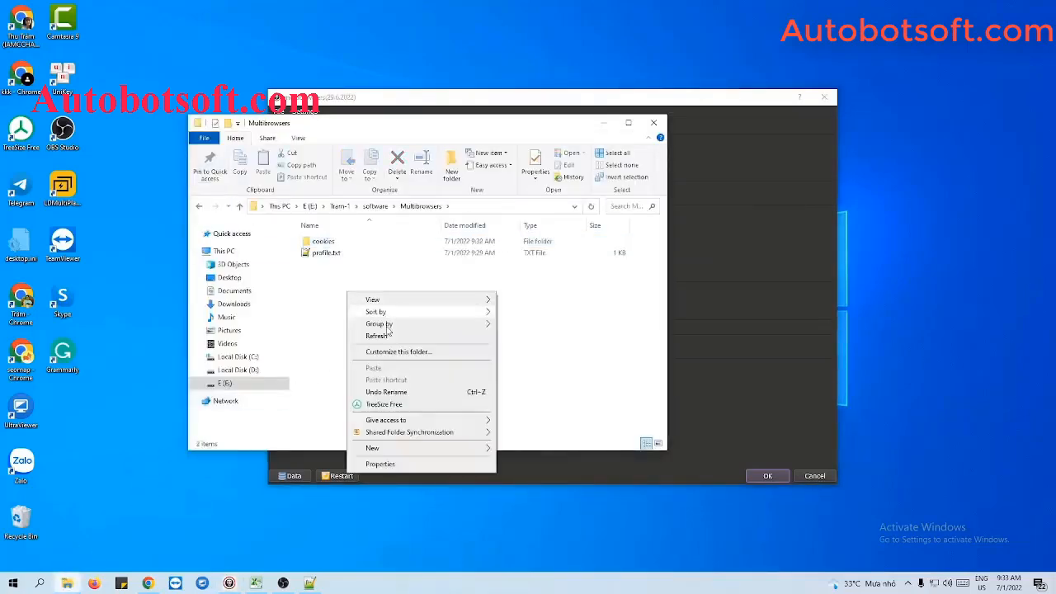
{"action": "mouse_move", "coordinate": [371, 448]}
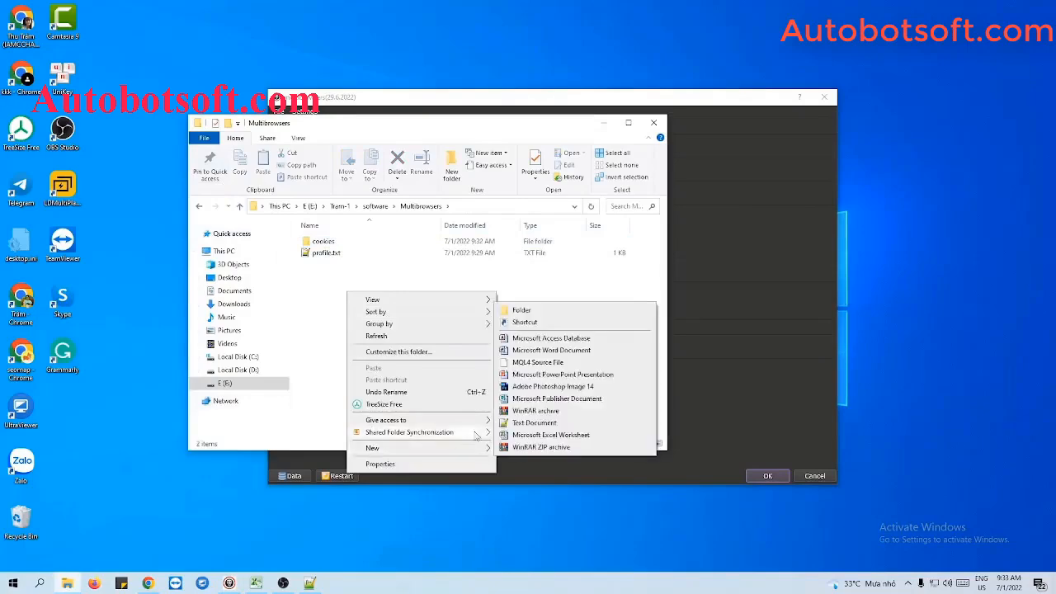
{"action": "left_click", "coordinate": [518, 424]}
{"action": "type", "text": "proxy.txt"}
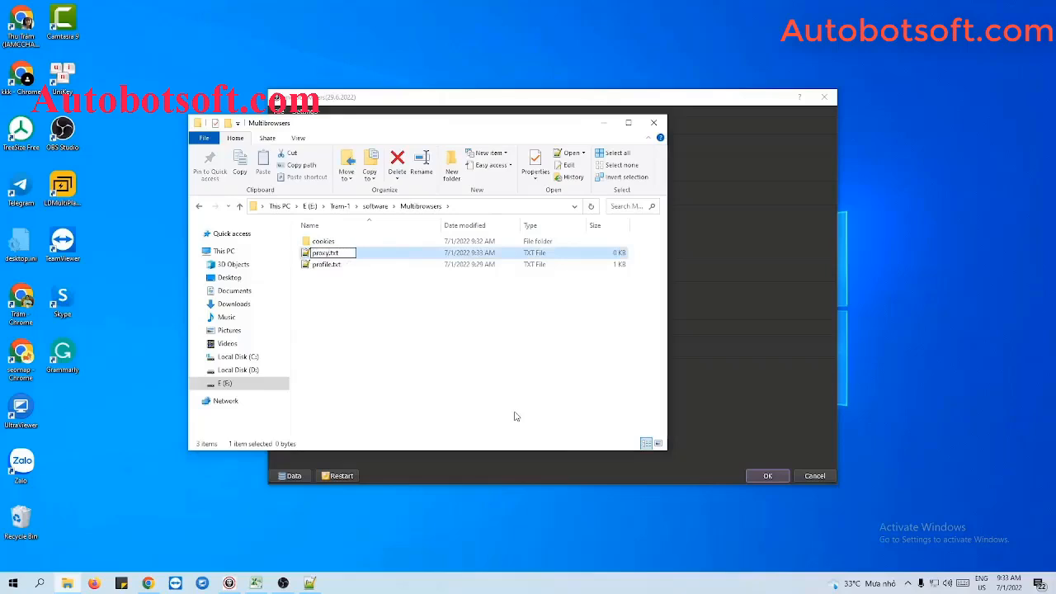
{"action": "key", "text": "Return"}
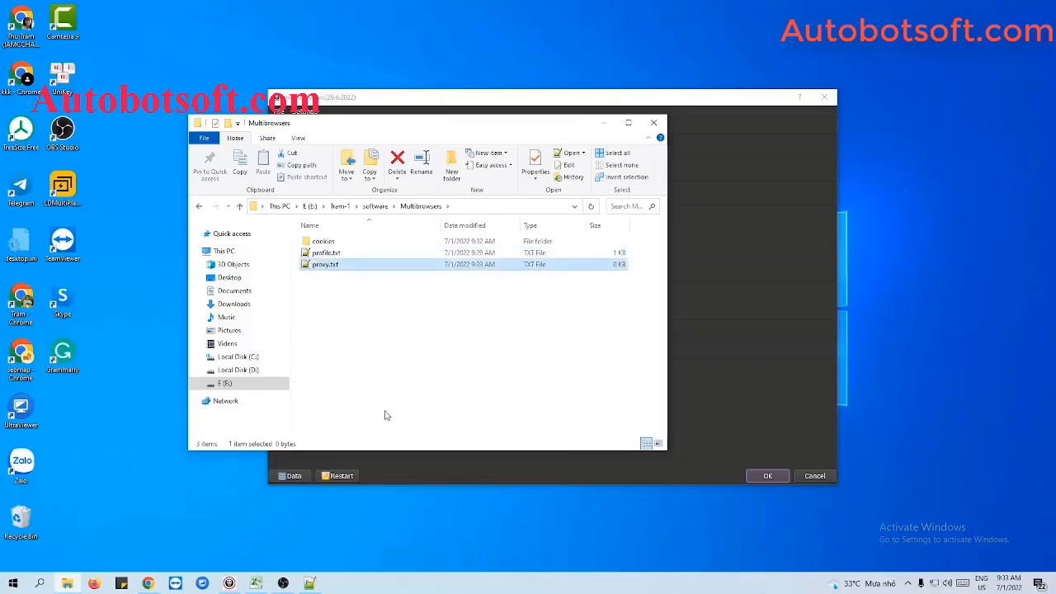
- Open proxy.txt in Notepad++, paste the list of proxies with port 58378, one per line, and save the file
{"action": "left_click", "coordinate": [312, 580]}
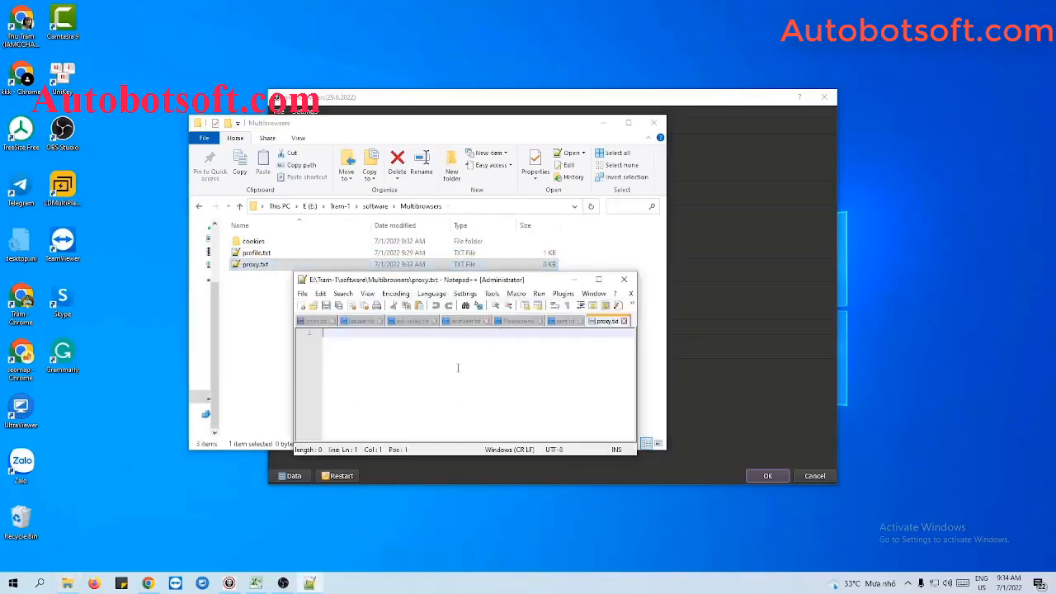
{"action": "left_click", "coordinate": [603, 123]}
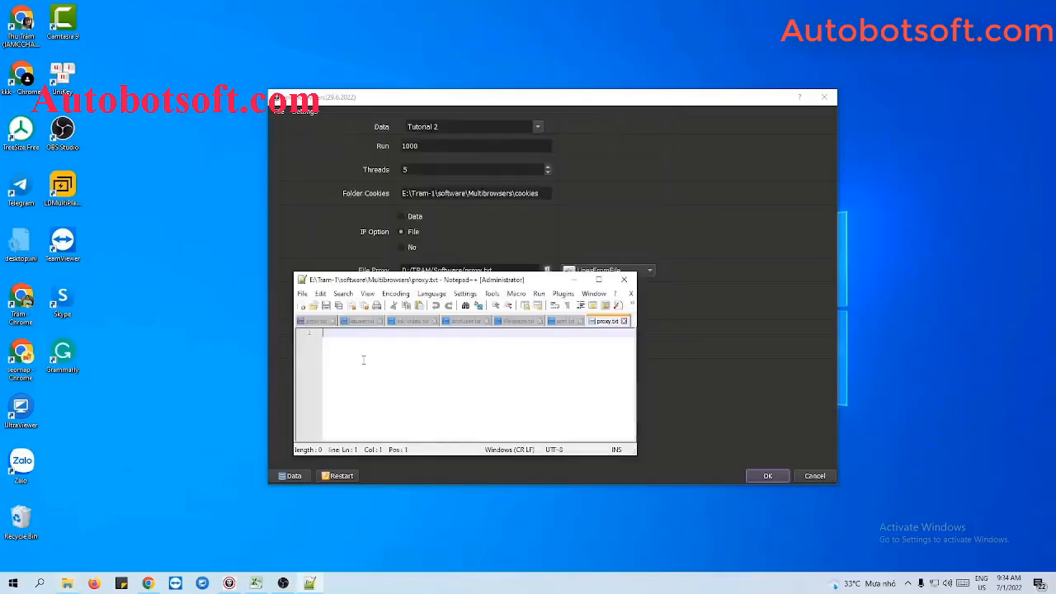
{"action": "key", "text": "ctrl+v"}
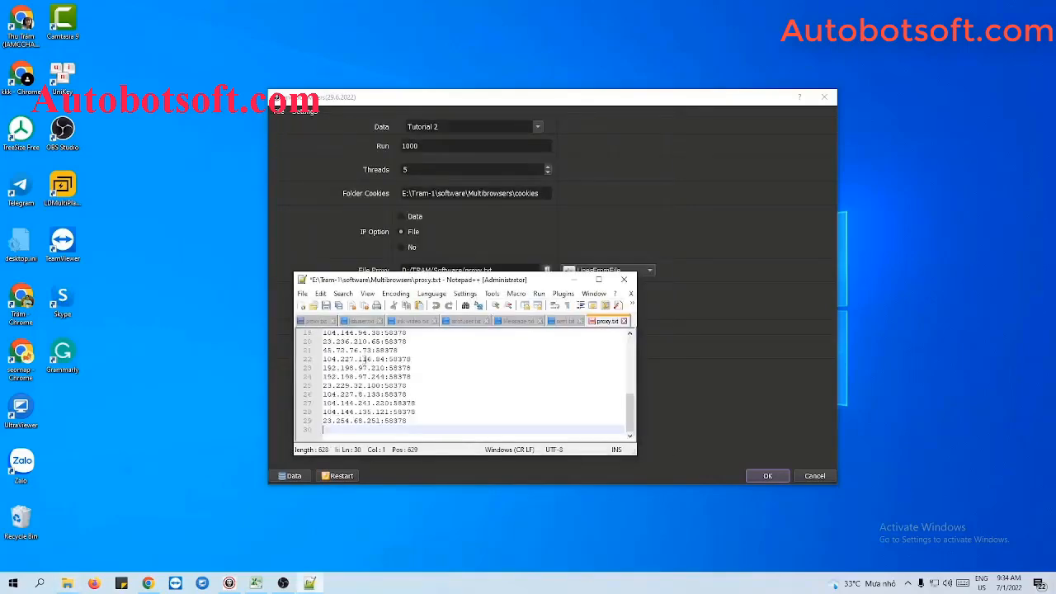
{"action": "key", "text": "ctrl+s"}
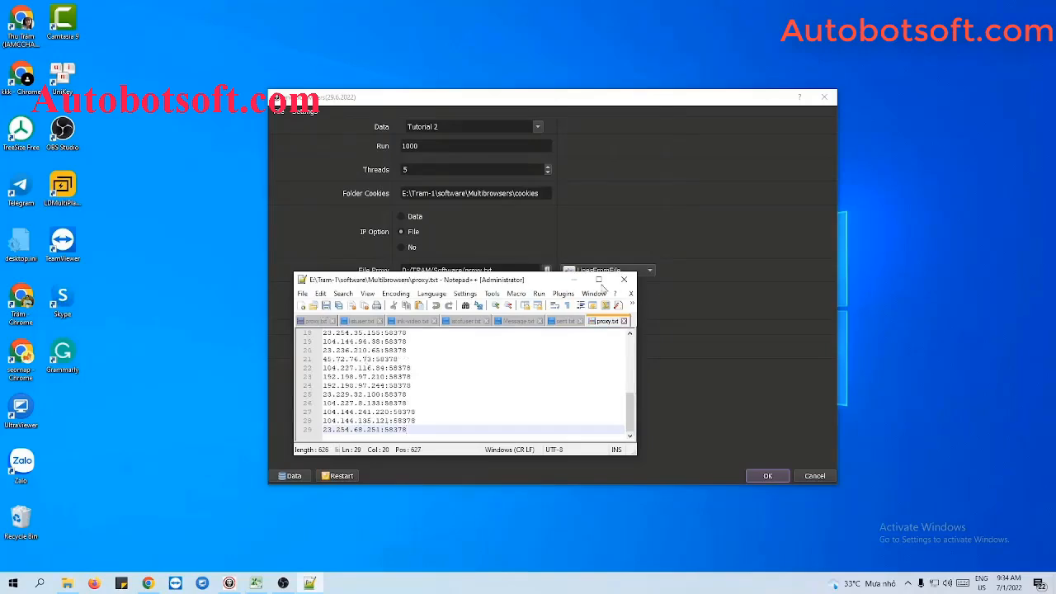
{"action": "left_click", "coordinate": [575, 281]}
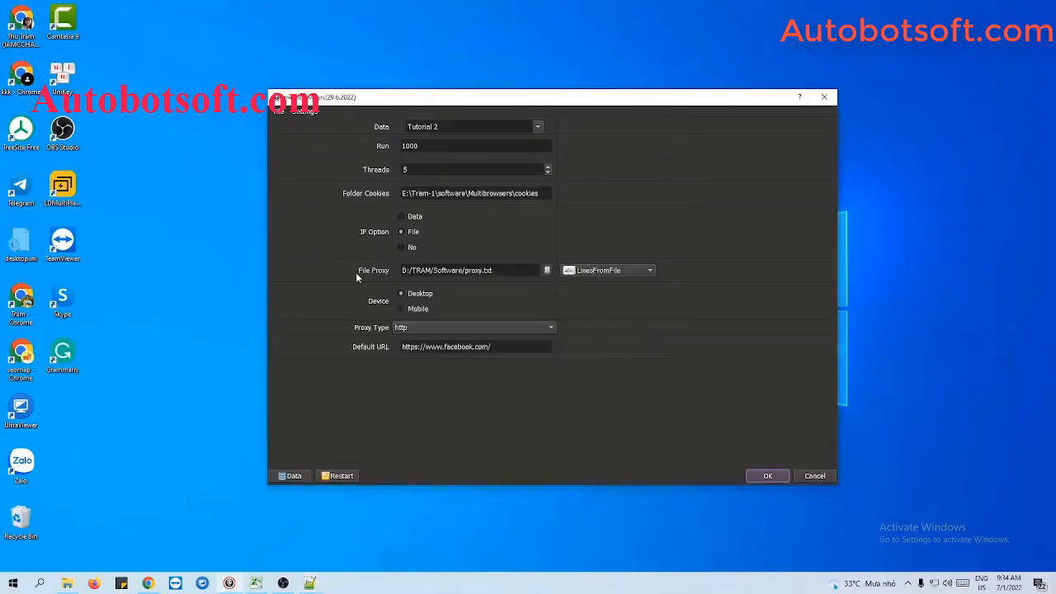
- Set the File Proxy to proxy.txt from the Multibrowsers folder
{"action": "left_click", "coordinate": [546, 270]}
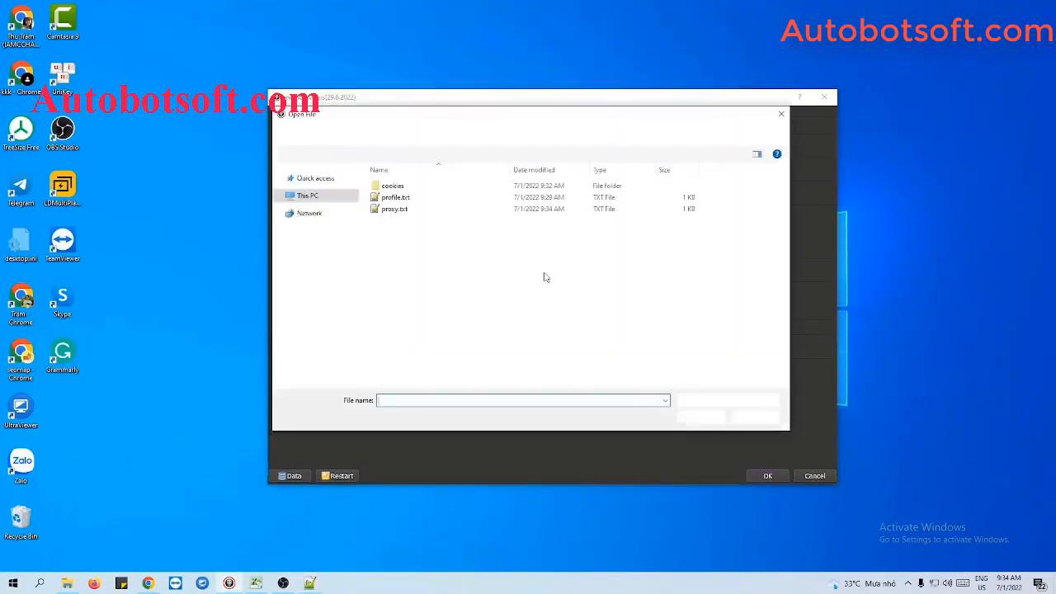
{"action": "left_click", "coordinate": [433, 211]}
{"action": "left_click", "coordinate": [695, 416]}
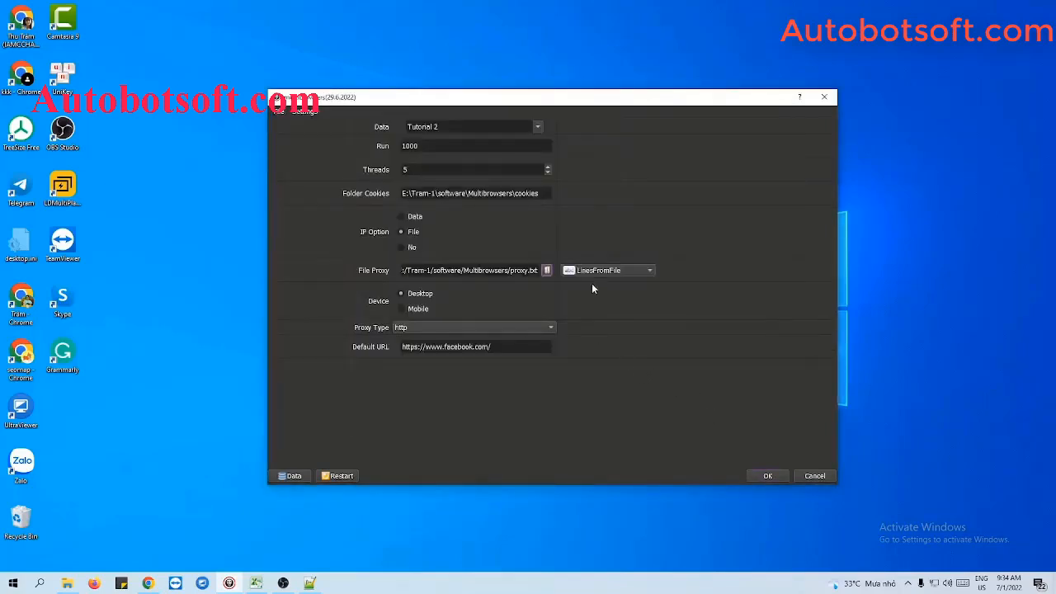
- Switch the File Proxy source to LinesFromUrl and set the IP Option to Data
{"action": "left_click", "coordinate": [597, 271]}
{"action": "left_click", "coordinate": [597, 283]}
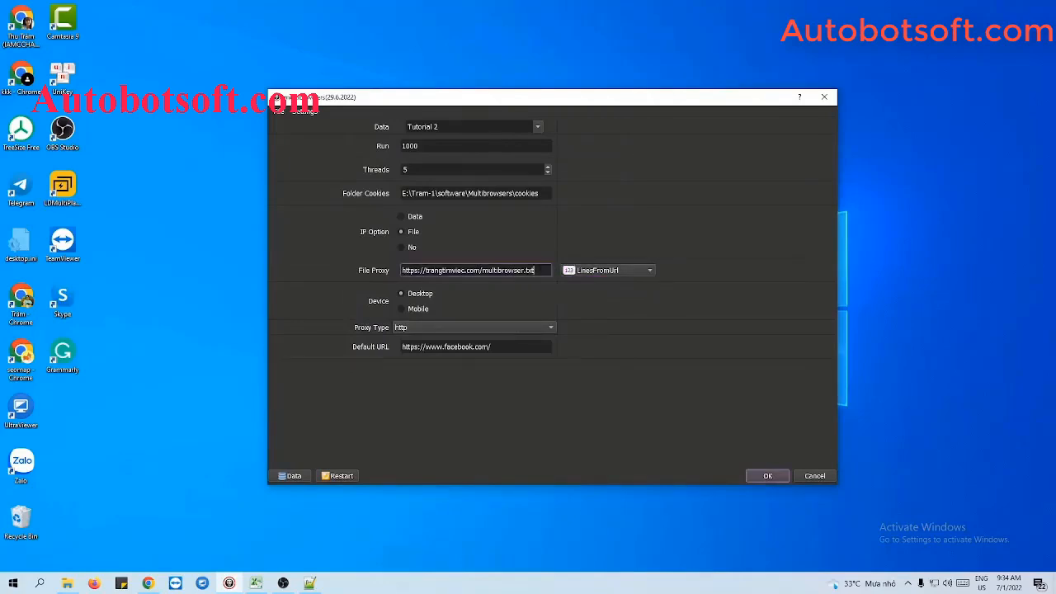
{"action": "left_click_drag", "start_coordinate": [536, 270], "coordinate": [402, 270]}
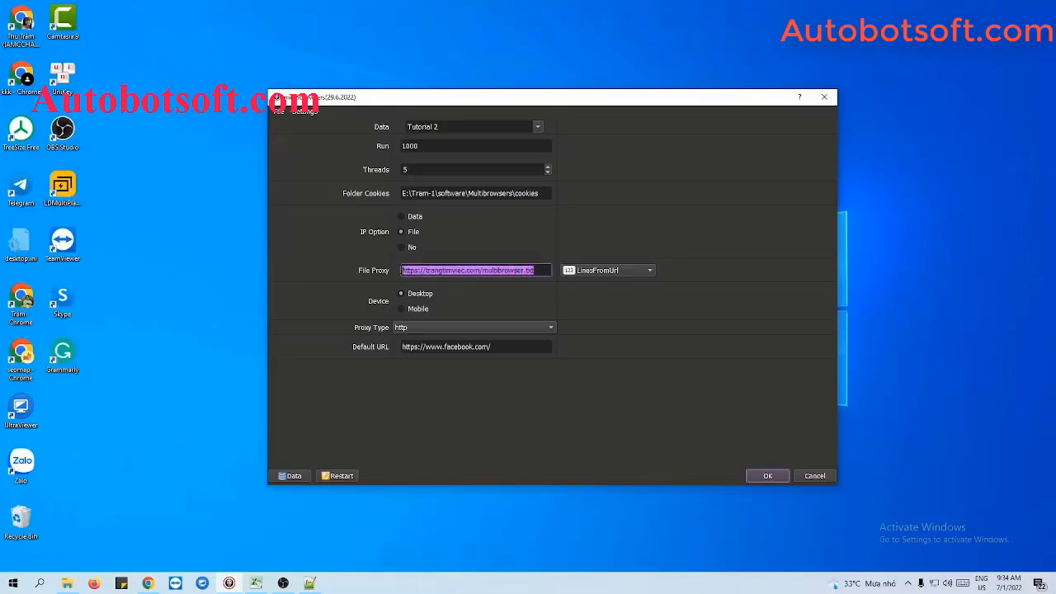
{"action": "left_click", "coordinate": [535, 269]}
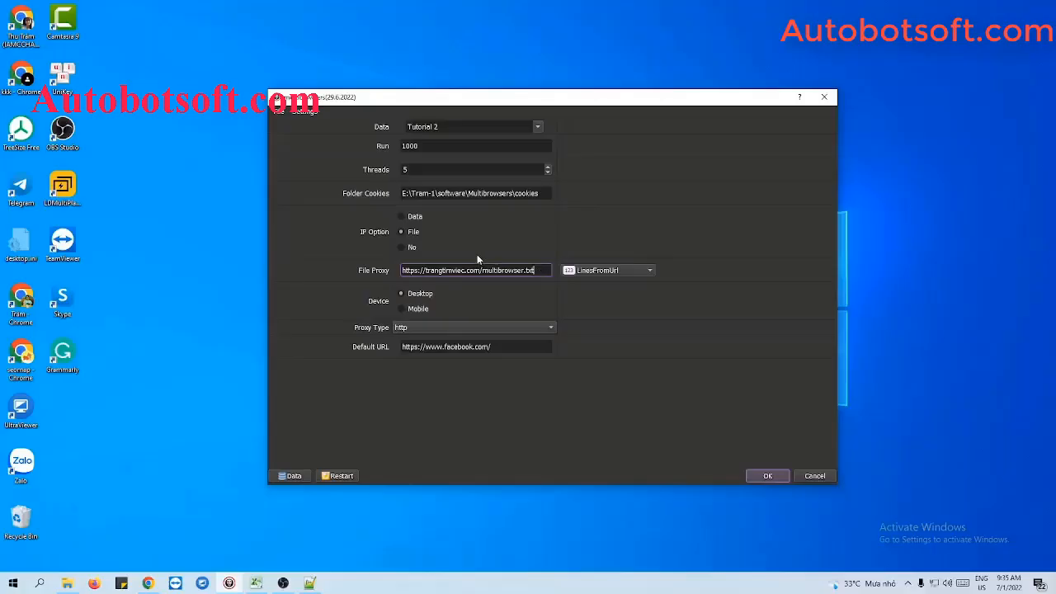
{"action": "left_click", "coordinate": [402, 248]}
{"action": "left_click", "coordinate": [402, 216]}
{"action": "left_click", "coordinate": [435, 346]}
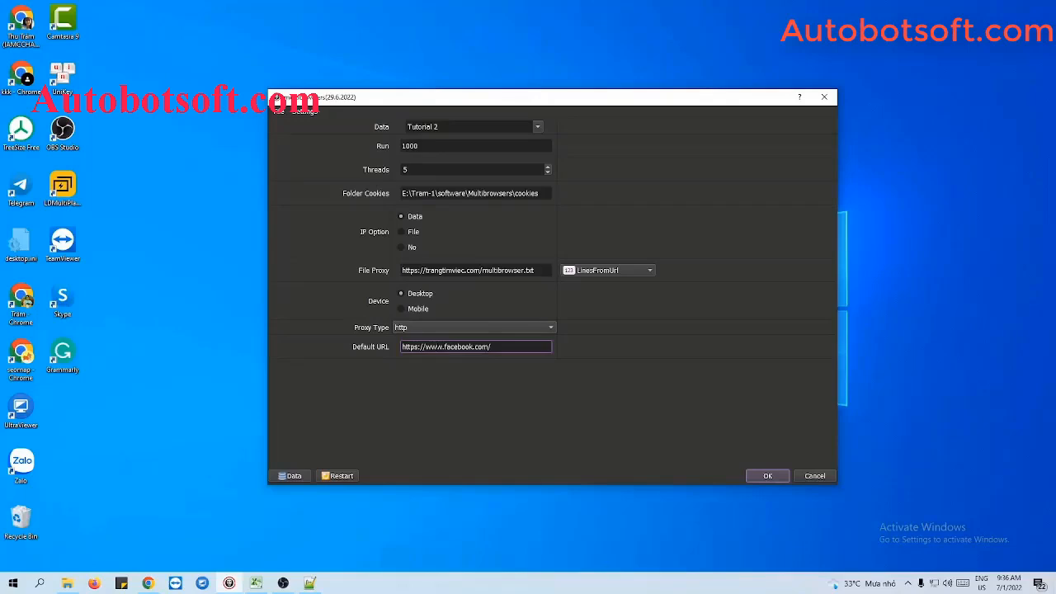
{"action": "left_click_drag", "start_coordinate": [491, 346], "coordinate": [398, 349]}
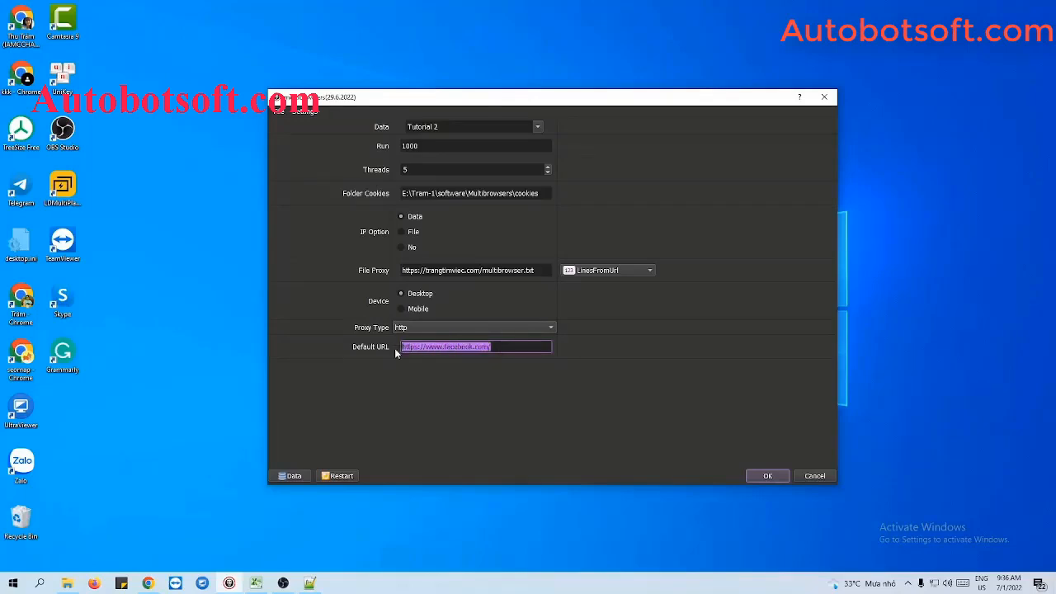
{"action": "left_click", "coordinate": [493, 346]}
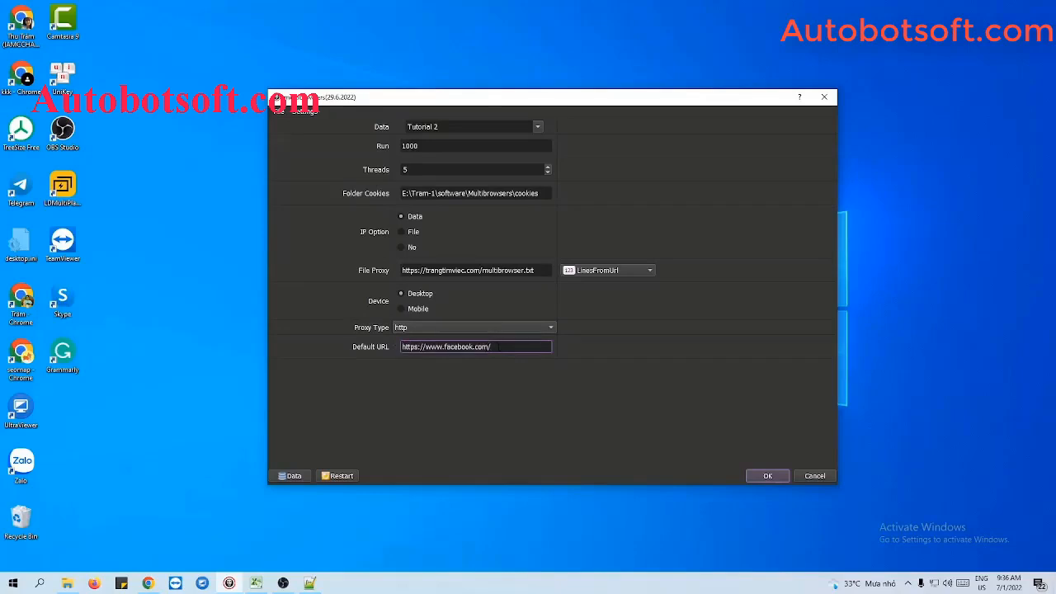
{"action": "left_click_drag", "start_coordinate": [498, 346], "coordinate": [474, 346]}
{"action": "left_click", "coordinate": [495, 347]}
- In Chrome, search for browserleaks, open the BrowserLeaks site and copy its address
{"action": "left_click", "coordinate": [148, 583]}
{"action": "left_click", "coordinate": [127, 28]}
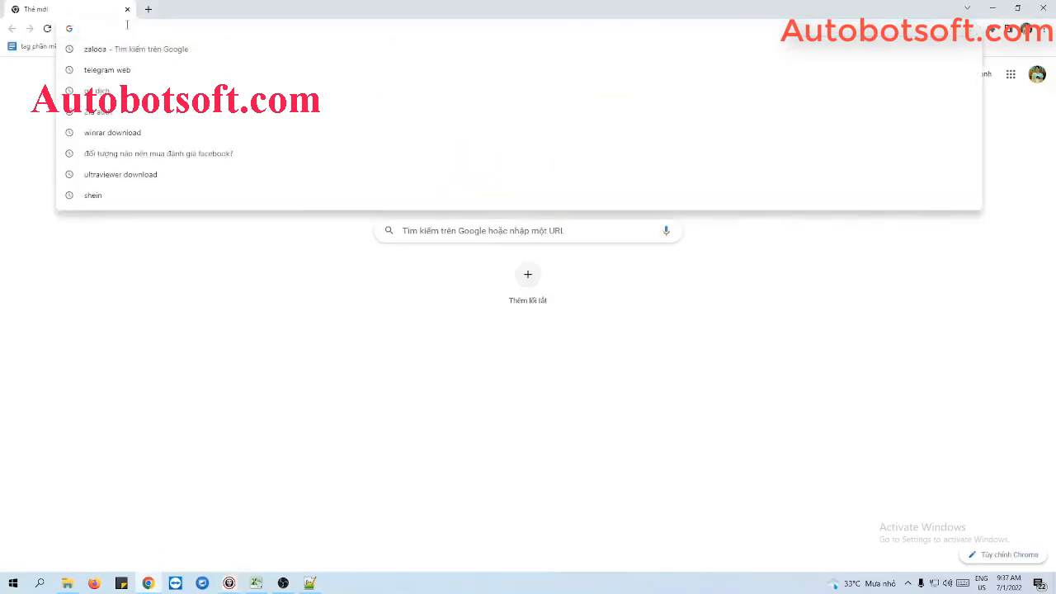
{"action": "type", "text": "br"}
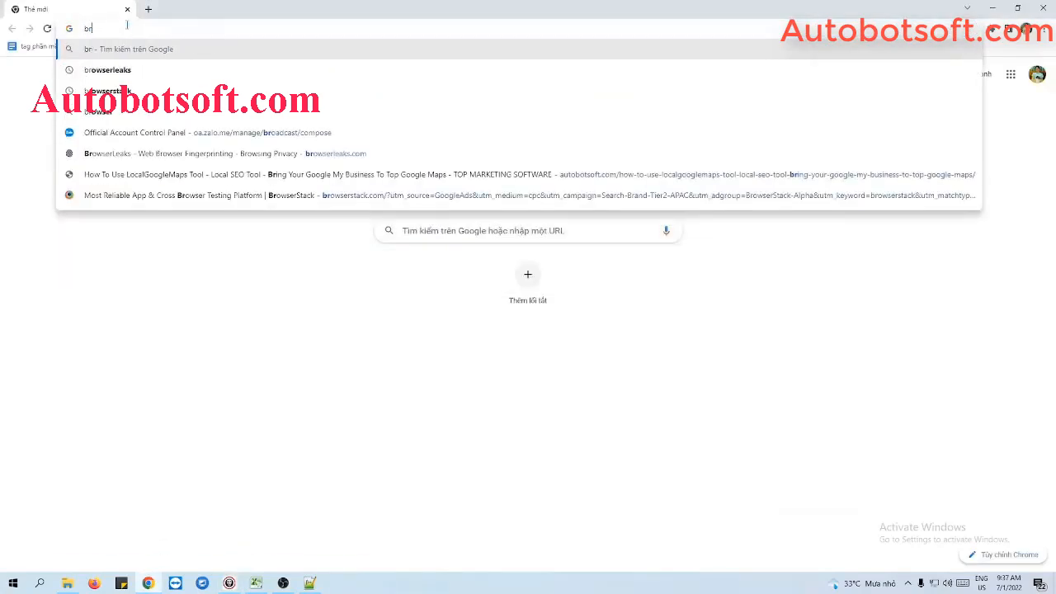
{"action": "type", "text": "ow"}
{"action": "key", "text": "Return"}
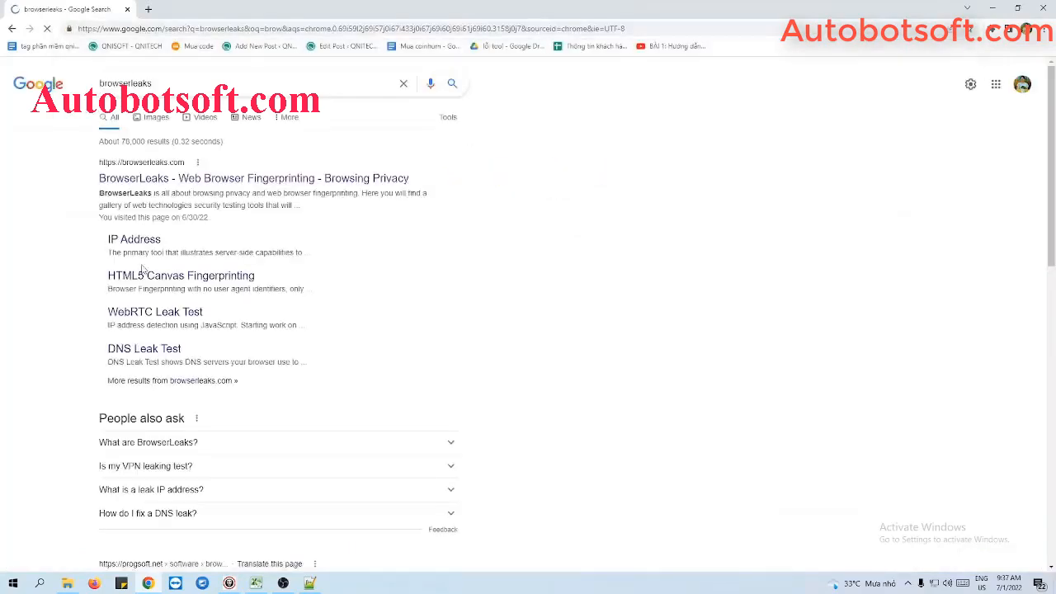
{"action": "left_click", "coordinate": [199, 181]}
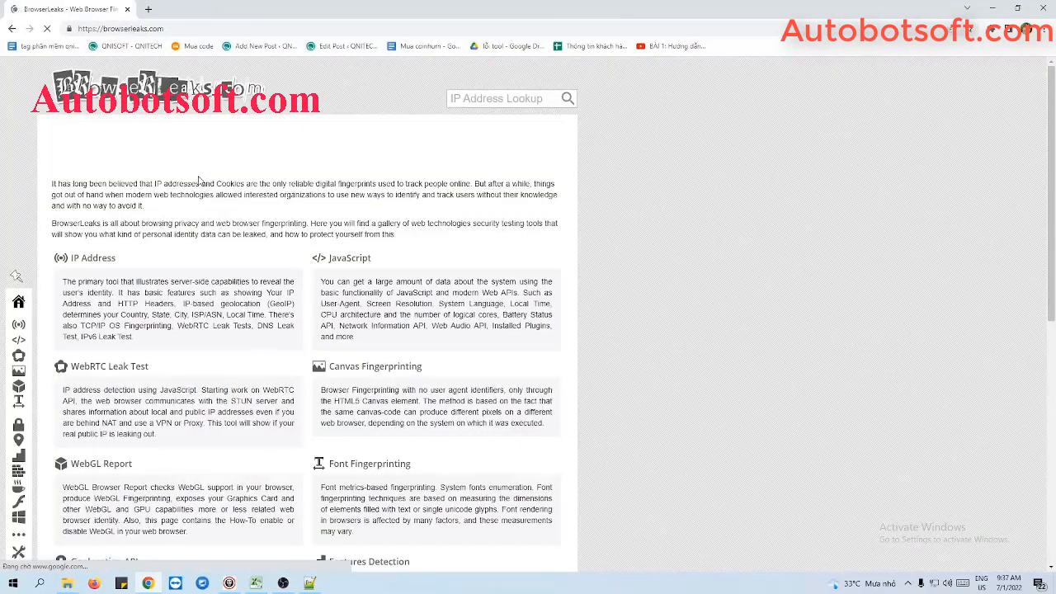
{"action": "left_click", "coordinate": [200, 29]}
{"action": "key", "text": "ctrl+c"}
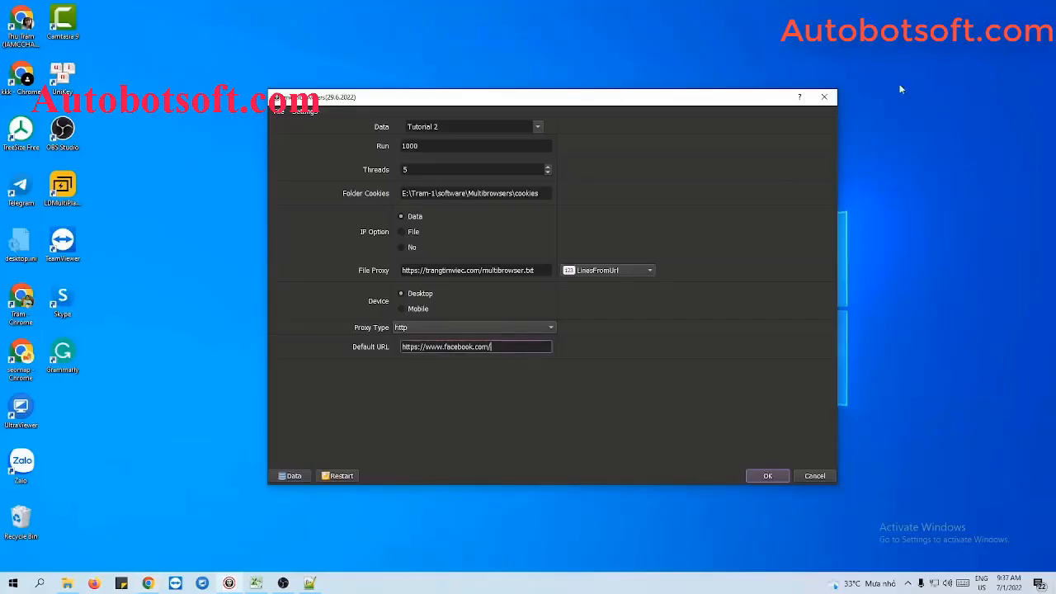
{"action": "left_click", "coordinate": [992, 9]}
{"action": "left_click_drag", "start_coordinate": [493, 347], "coordinate": [389, 349]}
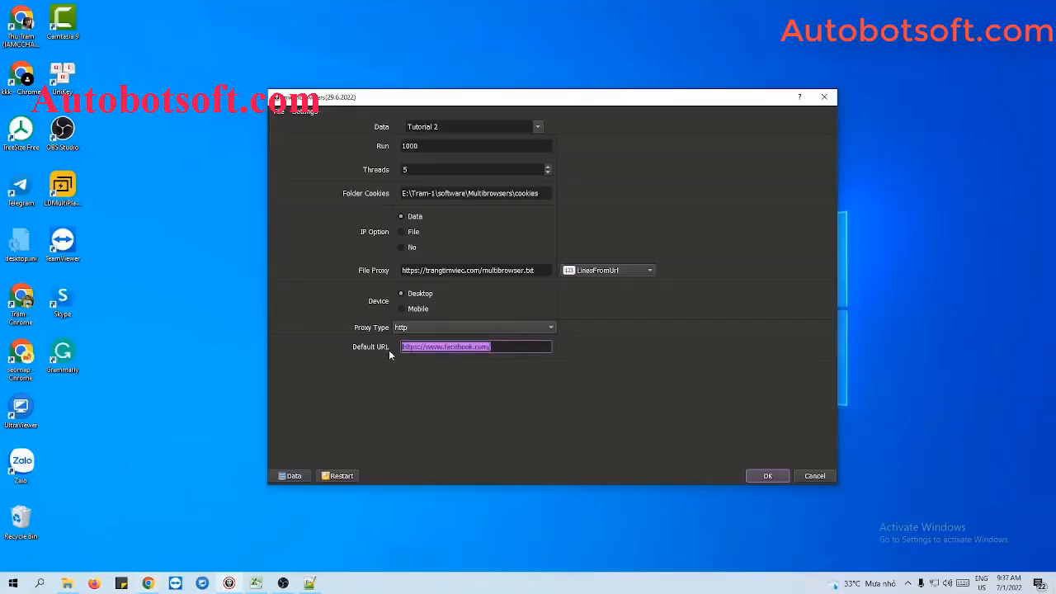
{"action": "key", "text": "ctrl+v"}
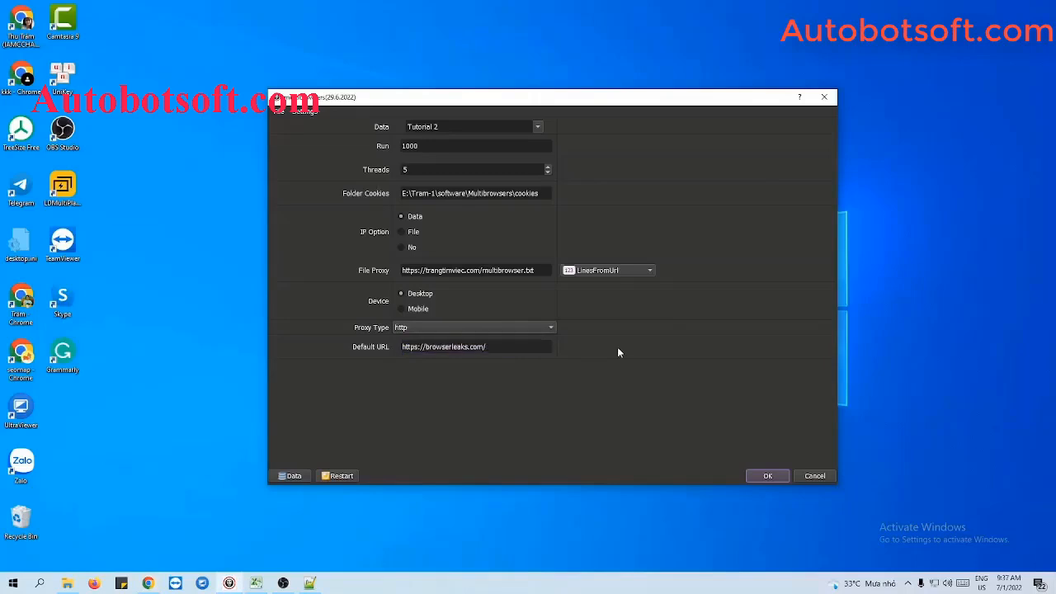
{"action": "left_click", "coordinate": [768, 476]}
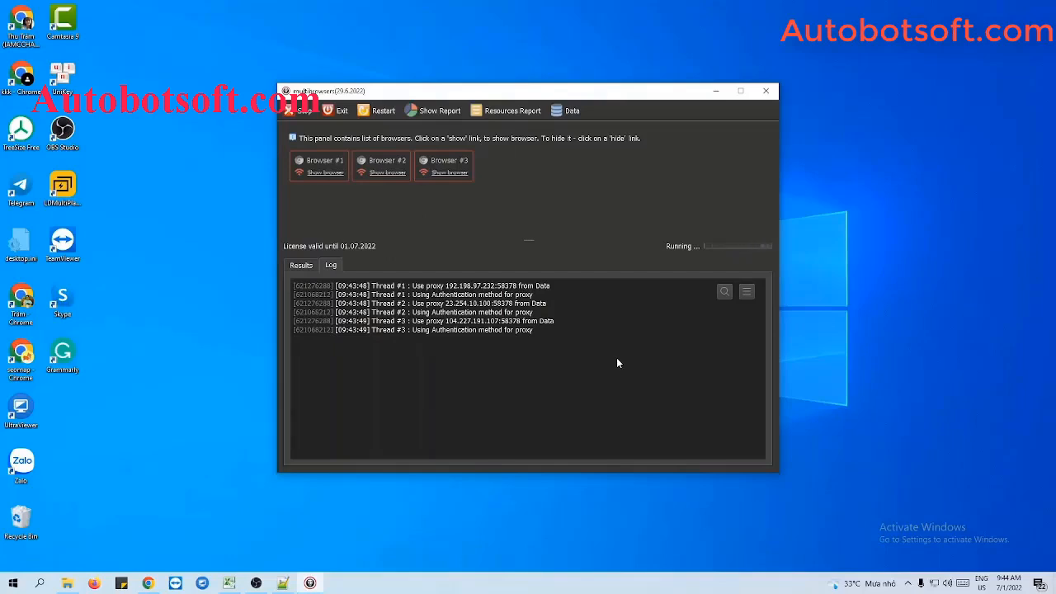
- Show the windows of Browser #1, Browser #2 and Browser #3
{"action": "left_click", "coordinate": [314, 172]}
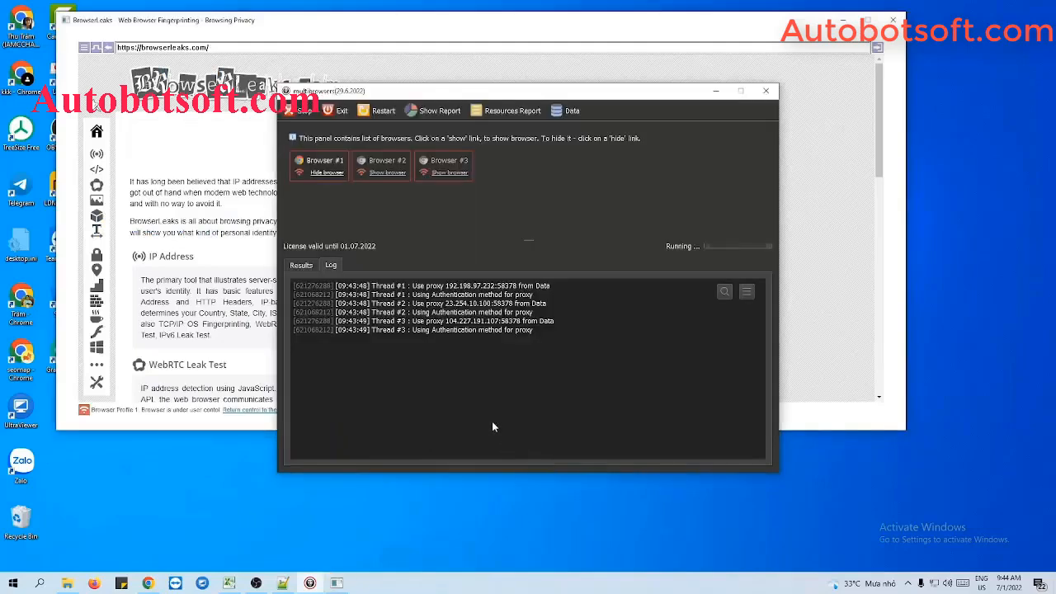
{"action": "left_click", "coordinate": [395, 174]}
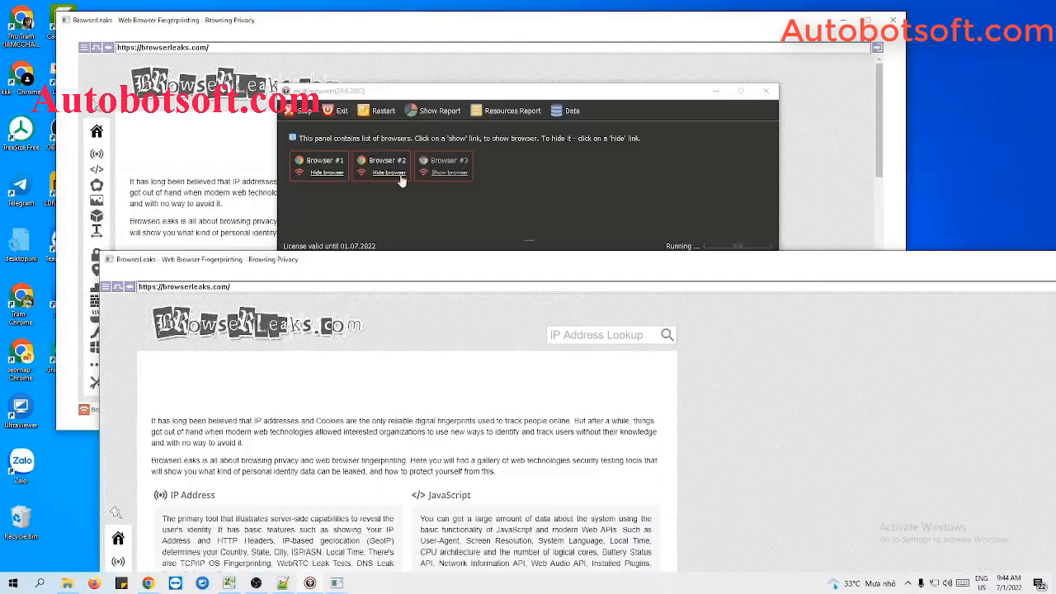
{"action": "left_click", "coordinate": [450, 173]}
- Arrange the open windows side by side and widen the Browser Profile 1 and Browser Profile 3 windows
{"action": "right_click", "coordinate": [620, 583]}
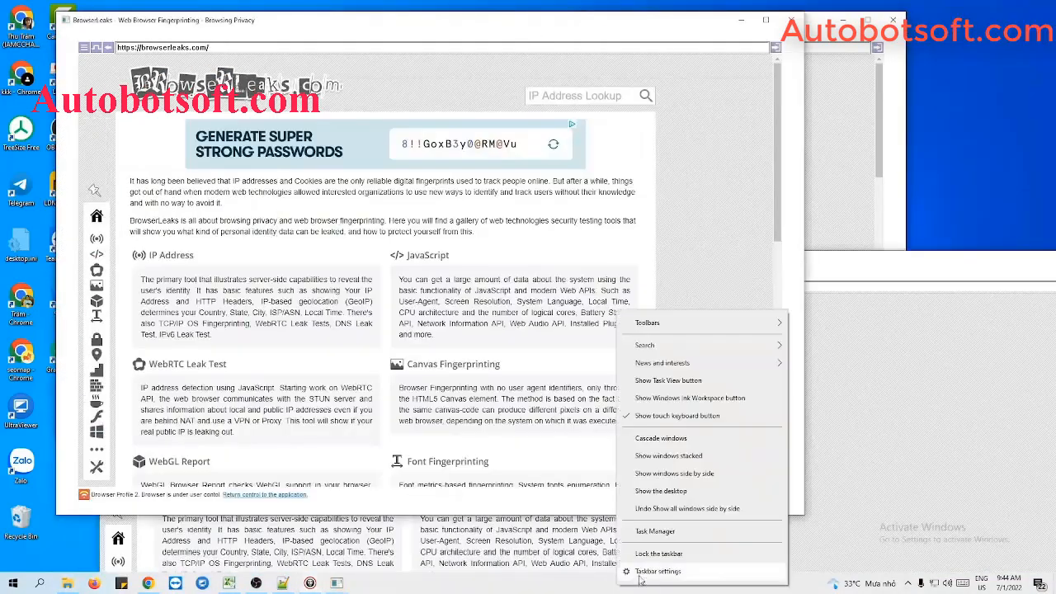
{"action": "left_click", "coordinate": [694, 474]}
{"action": "left_click_drag", "start_coordinate": [699, 467], "coordinate": [1036, 470]}
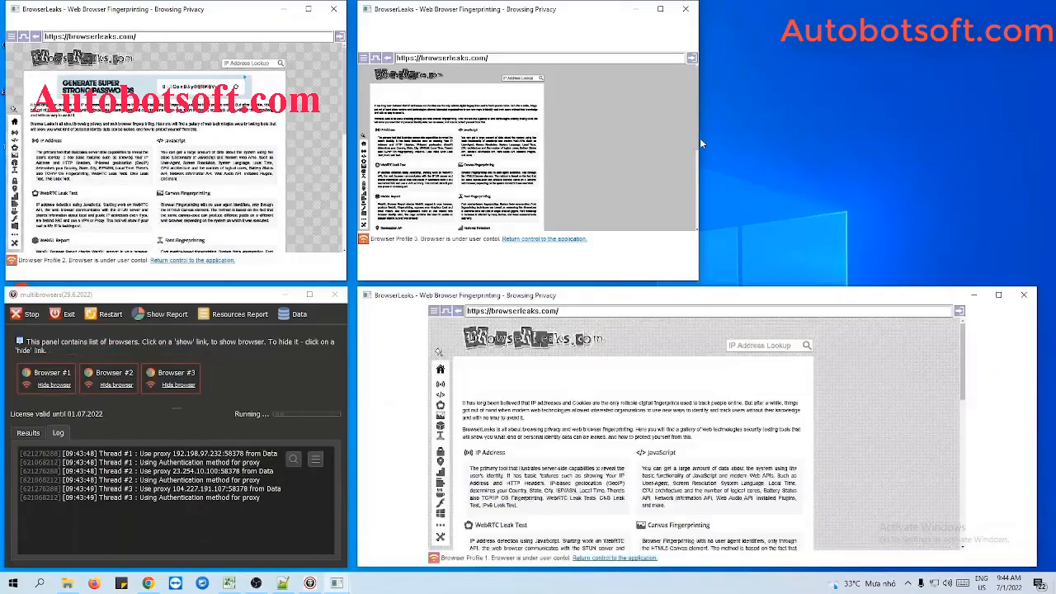
{"action": "left_click_drag", "start_coordinate": [698, 138], "coordinate": [1032, 165]}
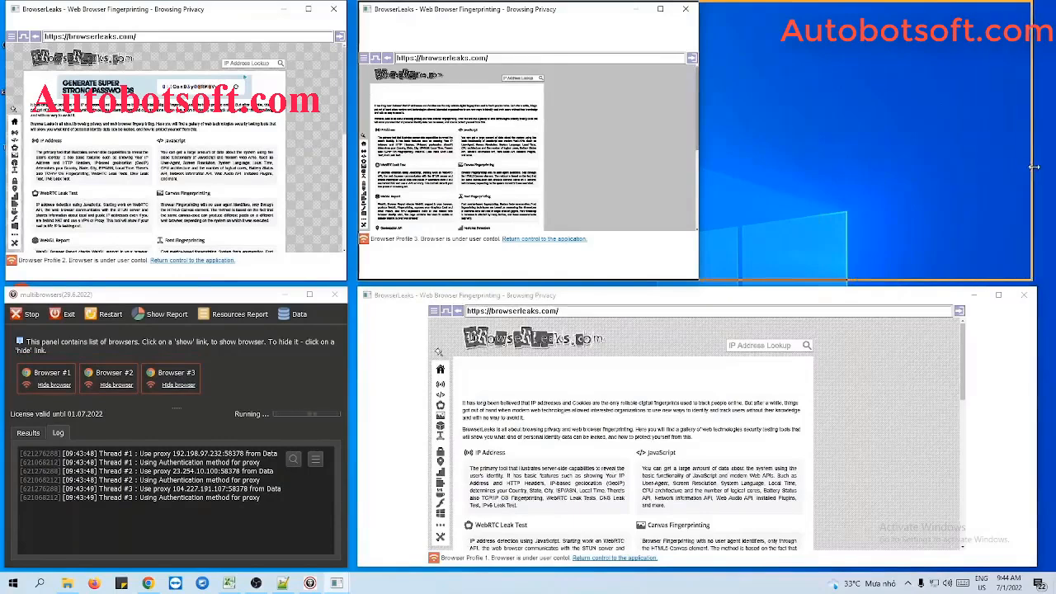
{"action": "scroll", "coordinate": [715, 157], "scroll_direction": "down", "scroll_amount": 1}
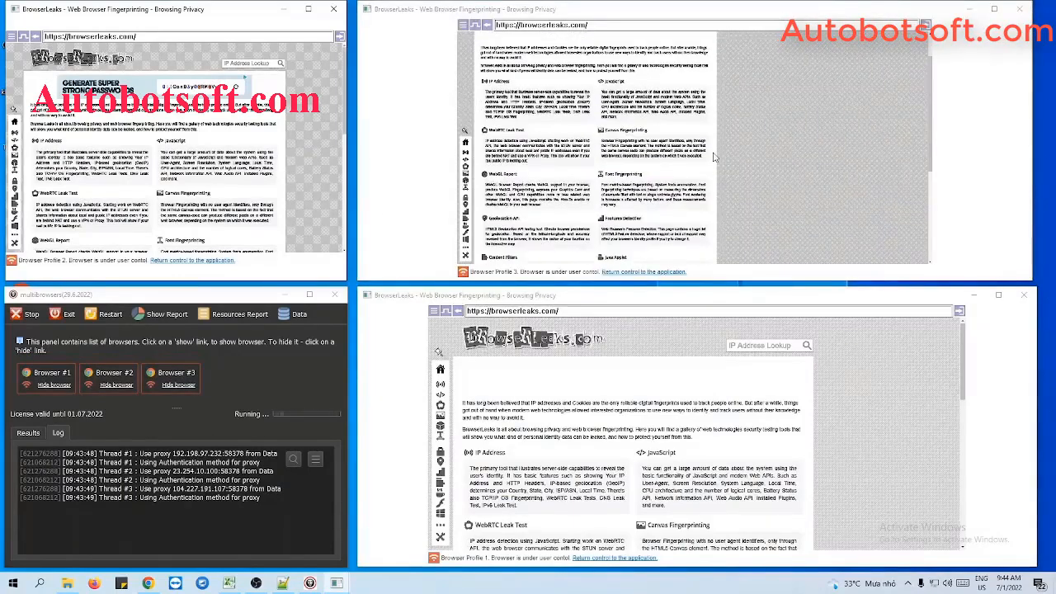
{"action": "scroll", "coordinate": [415, 363], "scroll_direction": "down", "scroll_amount": 15}
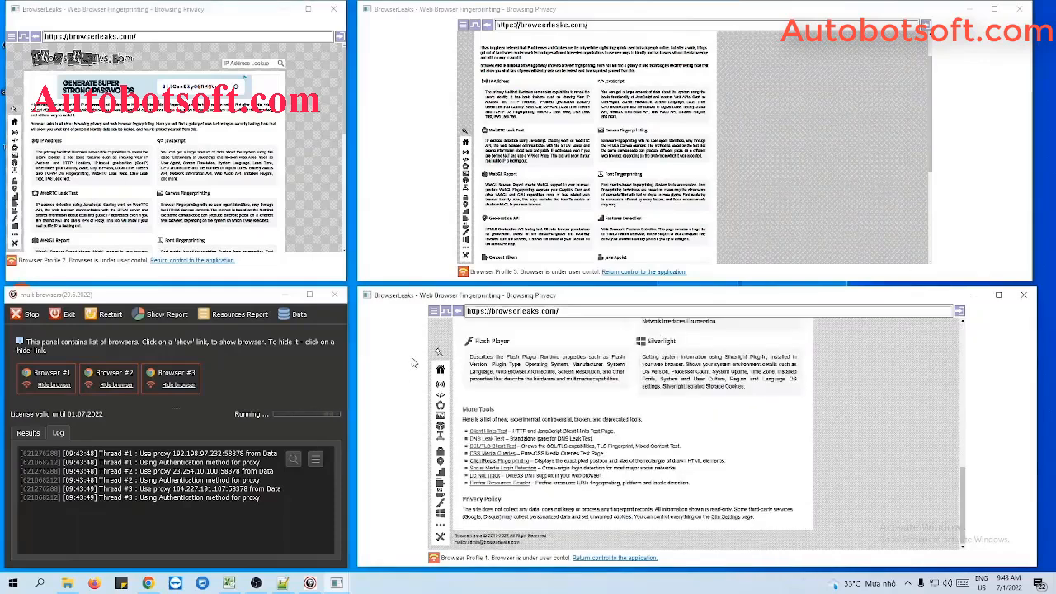
- In Chrome, open whatismyproxy.com and copy its address
{"action": "left_click", "coordinate": [156, 585]}
{"action": "left_click", "coordinate": [216, 28]}
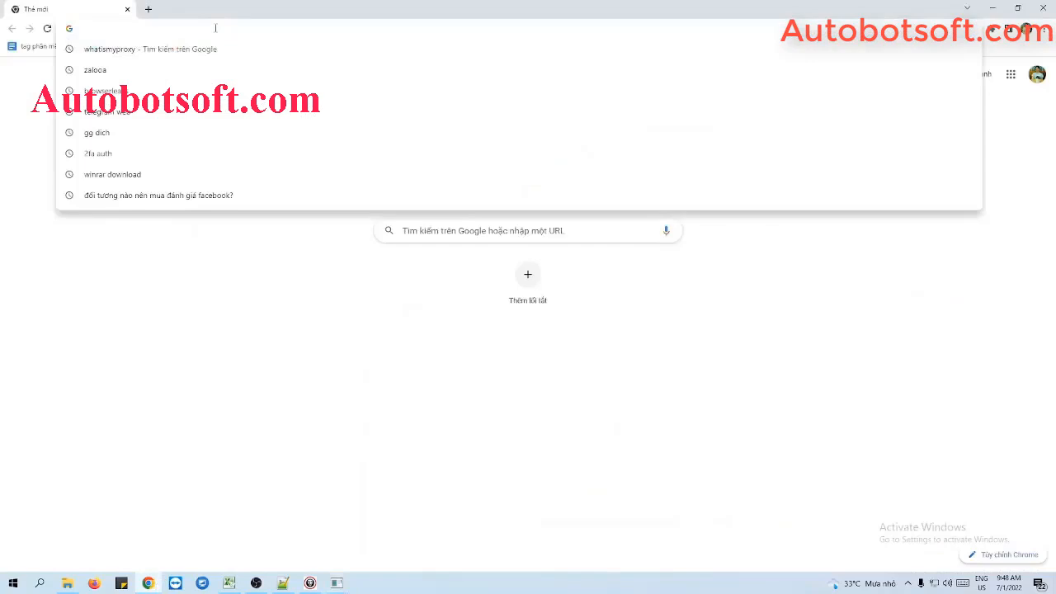
{"action": "type", "text": "whatis"}
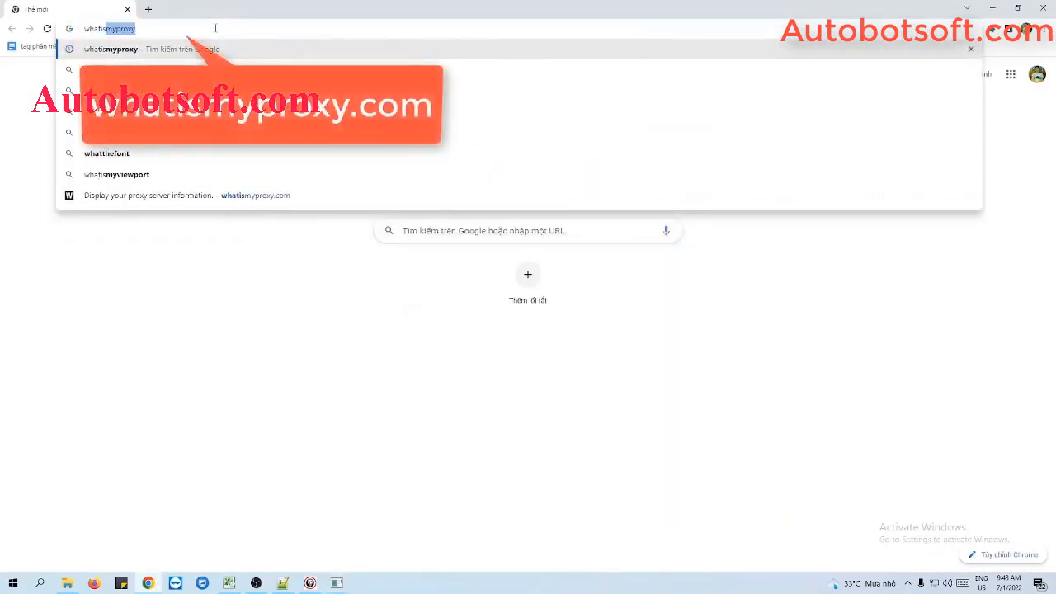
{"action": "type", "text": "myproxy"}
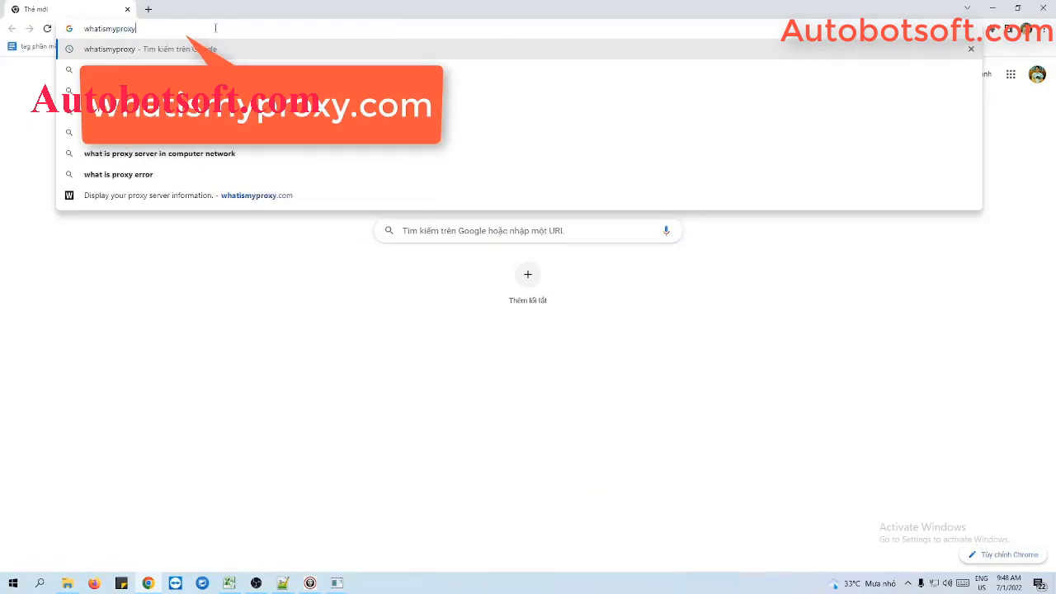
{"action": "type", "text": ".com"}
{"action": "key", "text": "Return"}
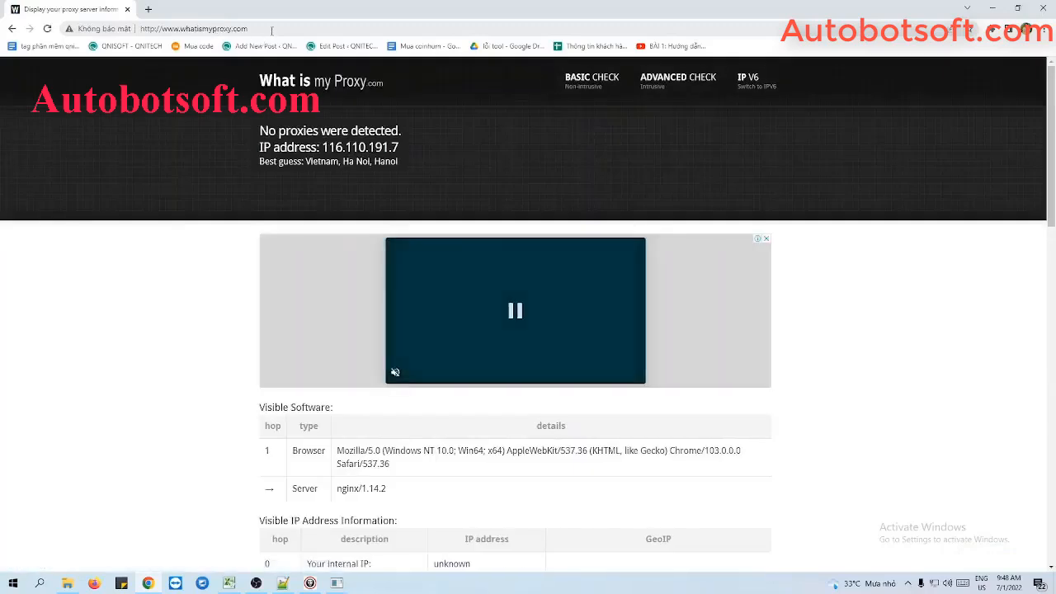
{"action": "left_click", "coordinate": [271, 30]}
{"action": "key", "text": "ctrl+c"}
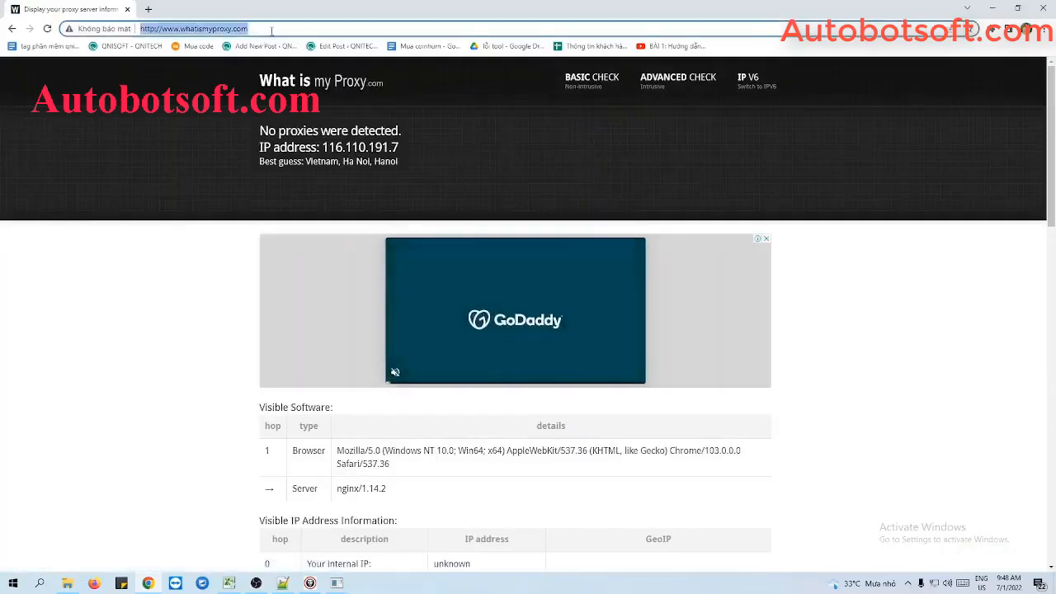
{"action": "left_click", "coordinate": [989, 8]}
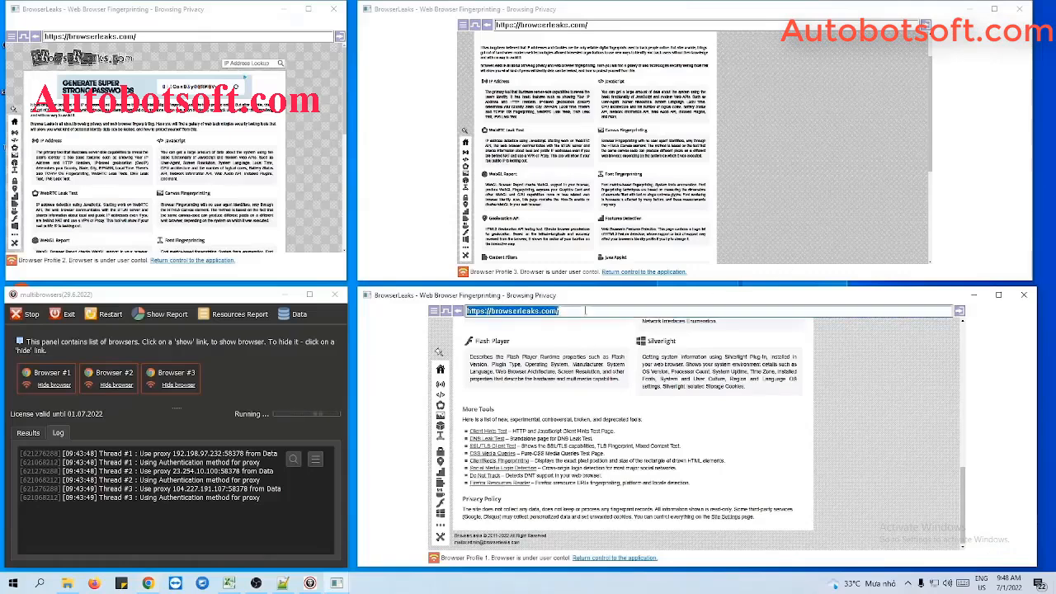
{"action": "key", "text": "ctrl+v"}
{"action": "key", "text": "Return"}
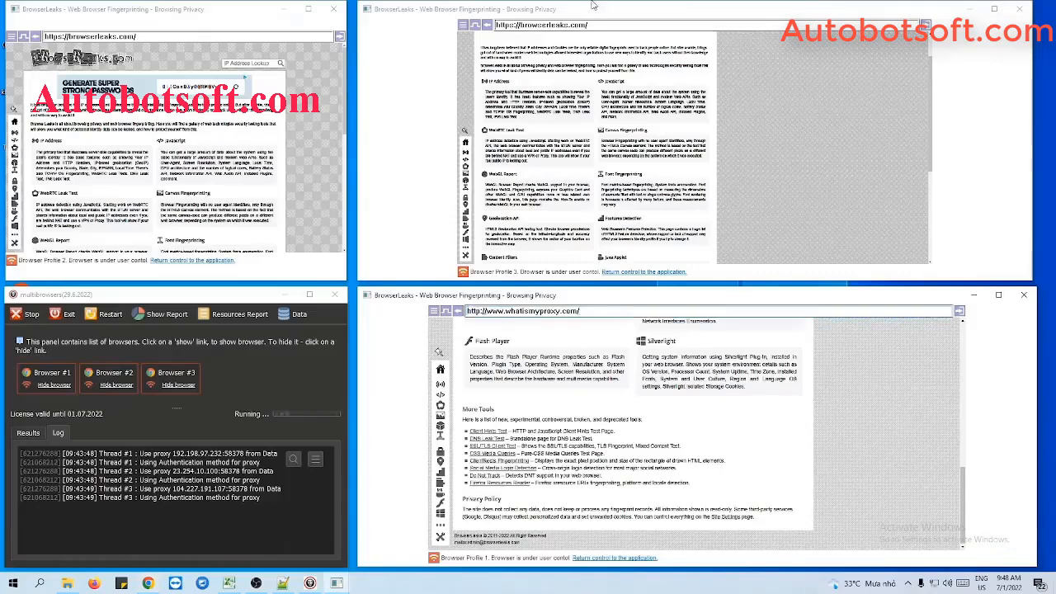
{"action": "left_click", "coordinate": [600, 26]}
{"action": "key", "text": "ctrl+v"}
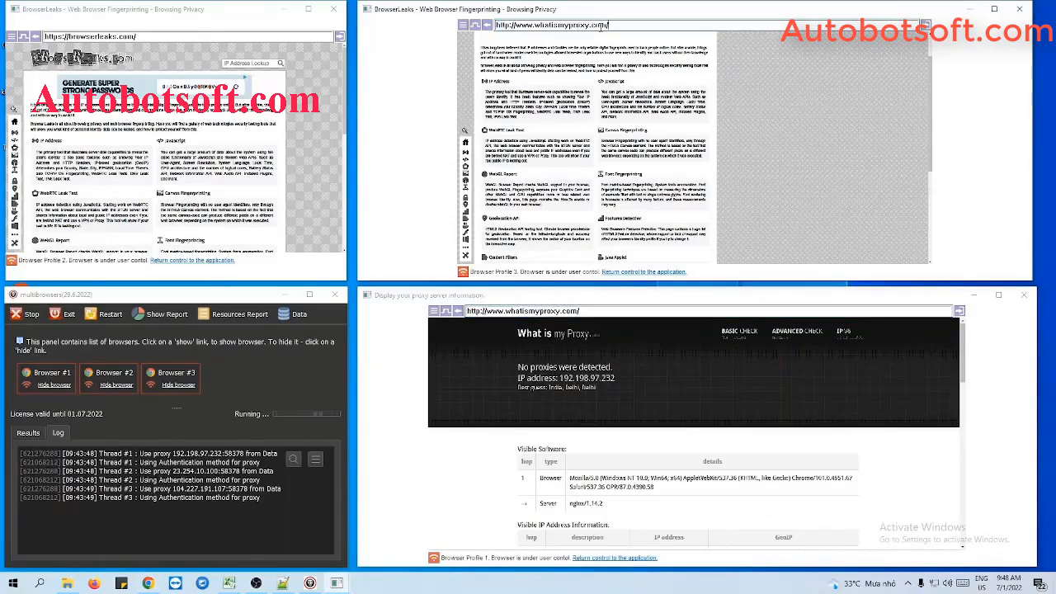
{"action": "left_click", "coordinate": [244, 36]}
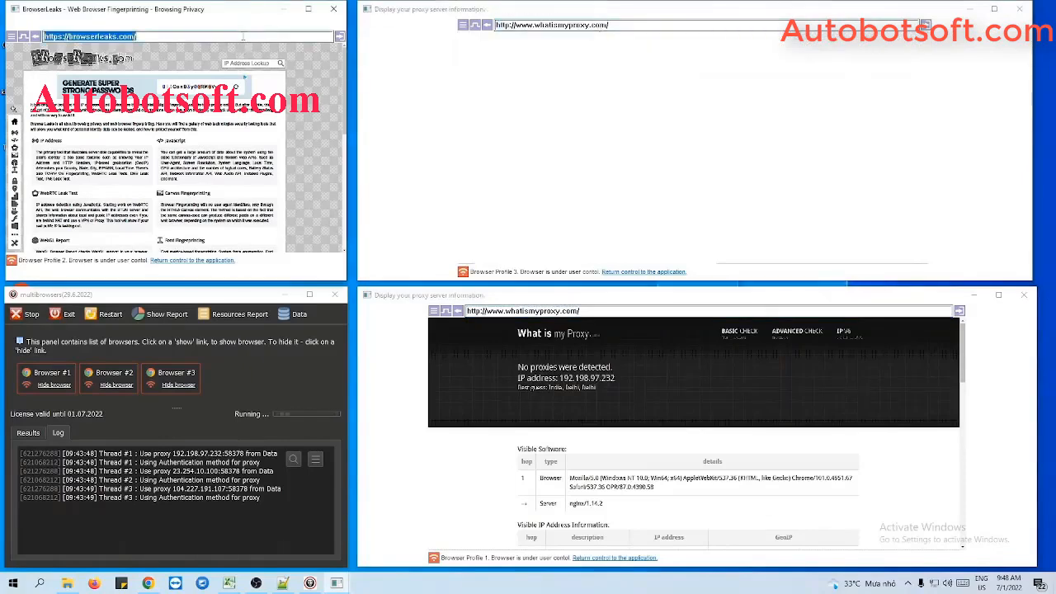
{"action": "key", "text": "ctrl+v"}
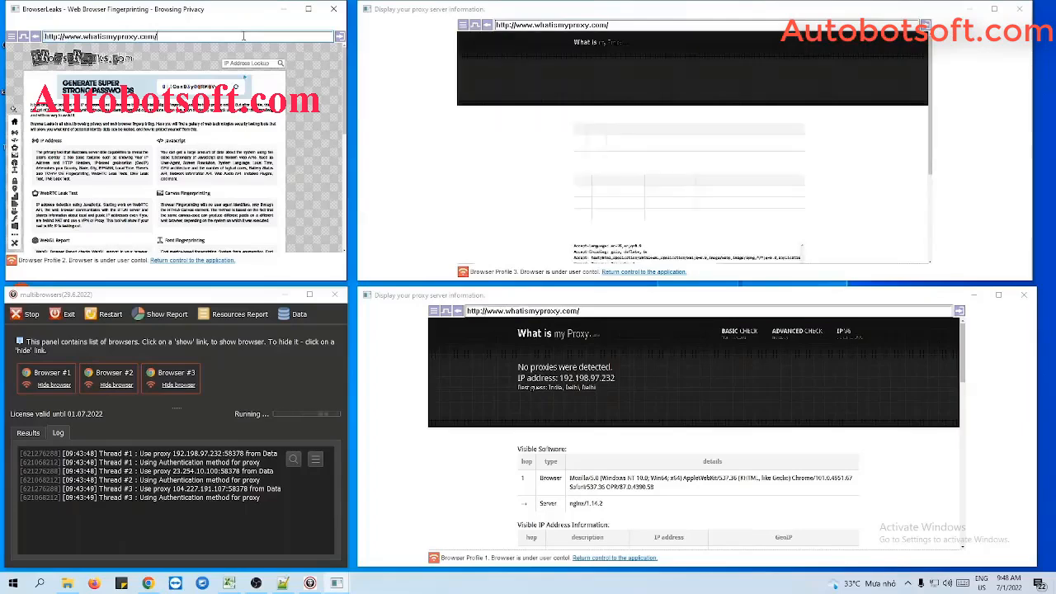
{"action": "key", "text": "Return"}
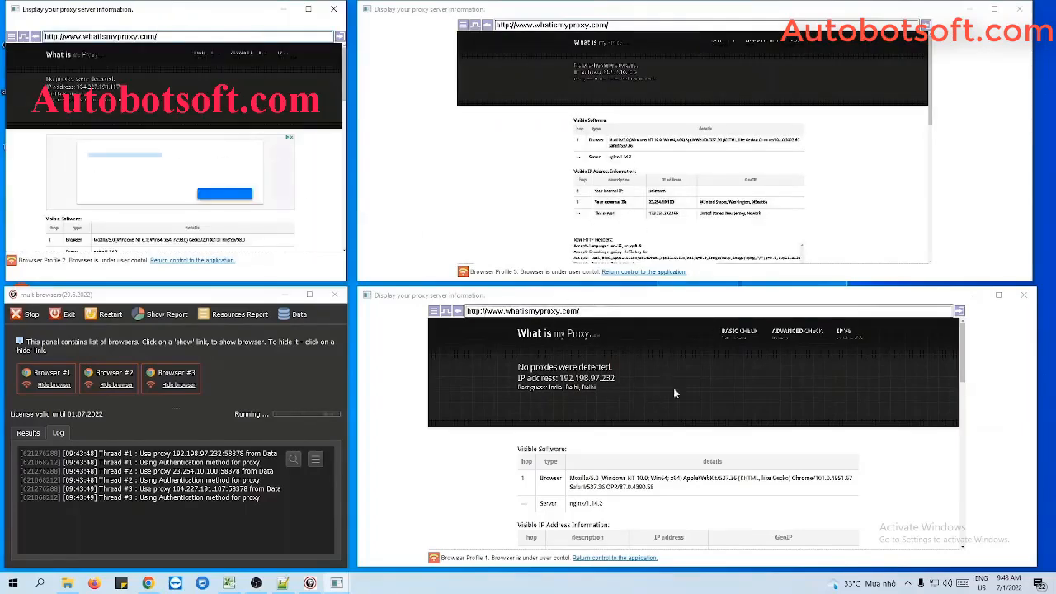
- Examine the visible software and external IP address information on the proxy check page of Browser Profile 1
{"action": "scroll", "coordinate": [769, 451], "scroll_direction": "down", "scroll_amount": 2}
{"action": "left_click", "coordinate": [998, 295]}
{"action": "left_click", "coordinate": [1015, 9]}
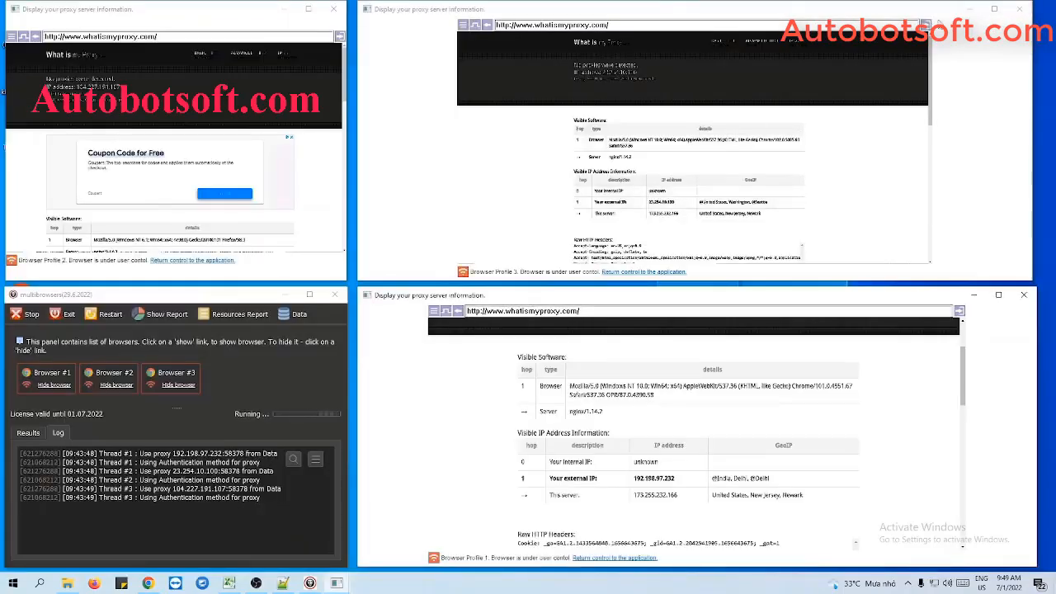
- Enlarge Browser Profile 3 and Browser Profile 2 in turn to examine their visible software and external IP information, restoring each window
{"action": "left_click", "coordinate": [994, 8]}
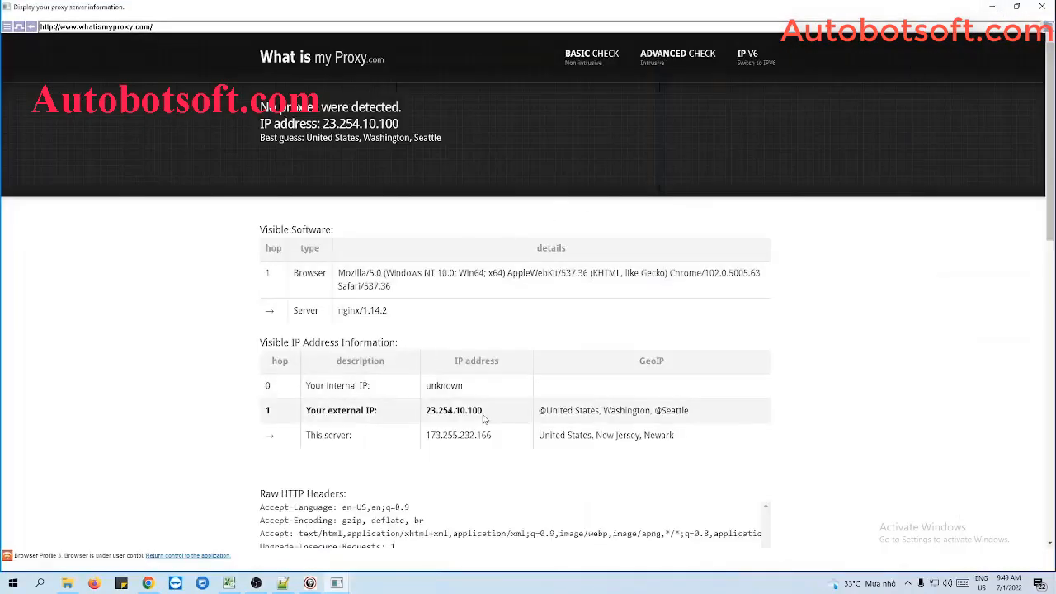
{"action": "left_click", "coordinate": [1020, 9]}
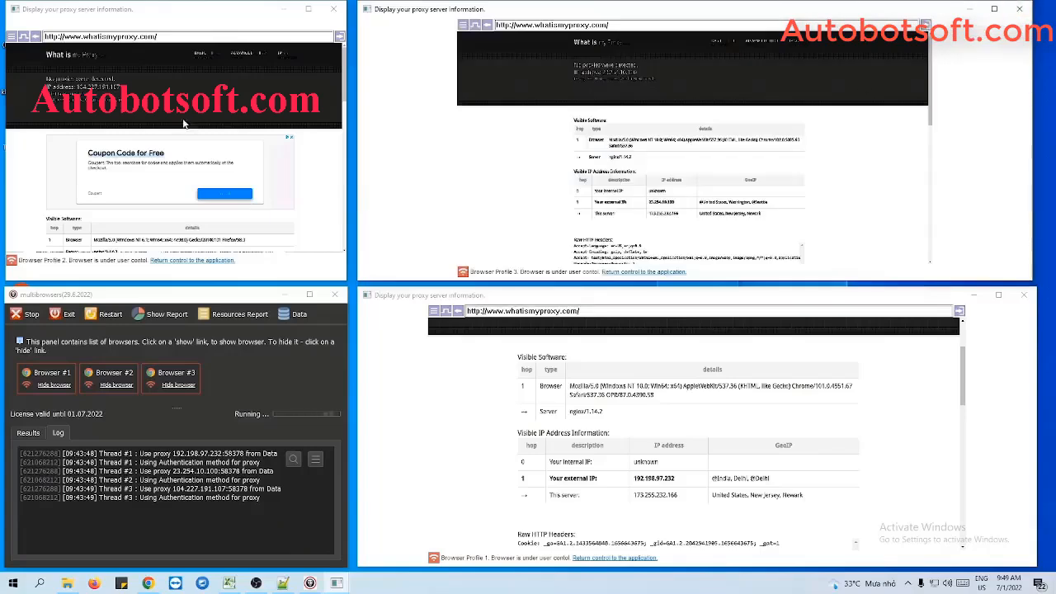
{"action": "double_click", "coordinate": [309, 17]}
{"action": "scroll", "coordinate": [603, 374], "scroll_direction": "down", "scroll_amount": 3}
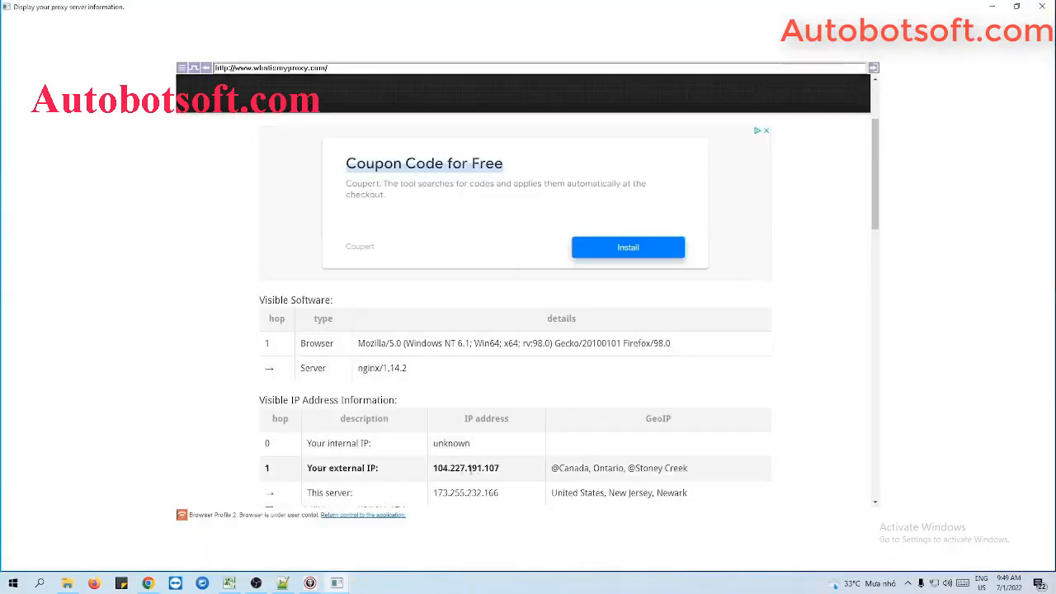
{"action": "left_click", "coordinate": [1016, 7]}
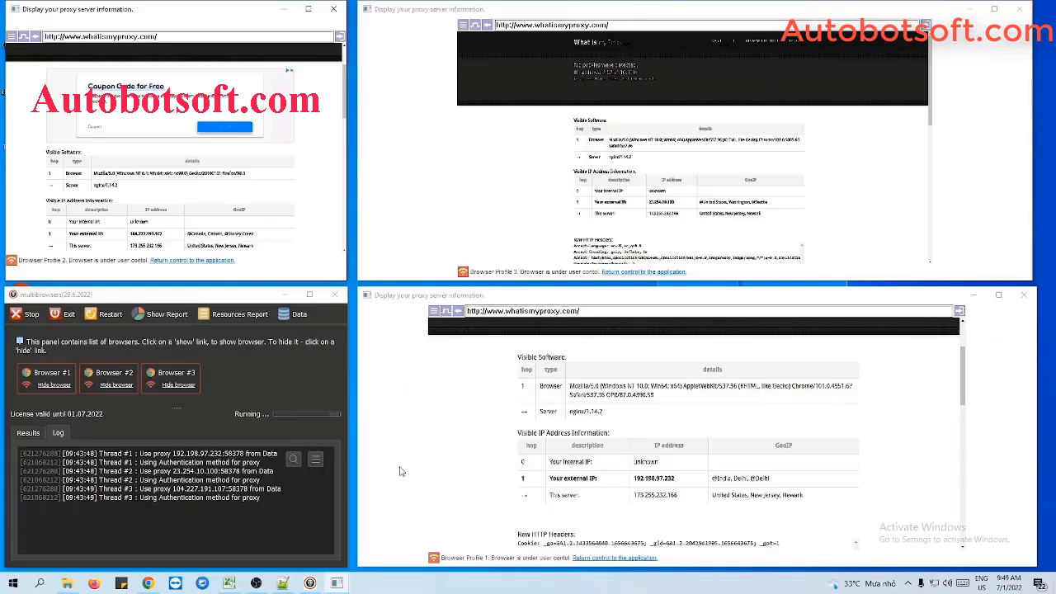
- Load Facebook.com in the Browser Profile 1 window
{"action": "left_click", "coordinate": [601, 310]}
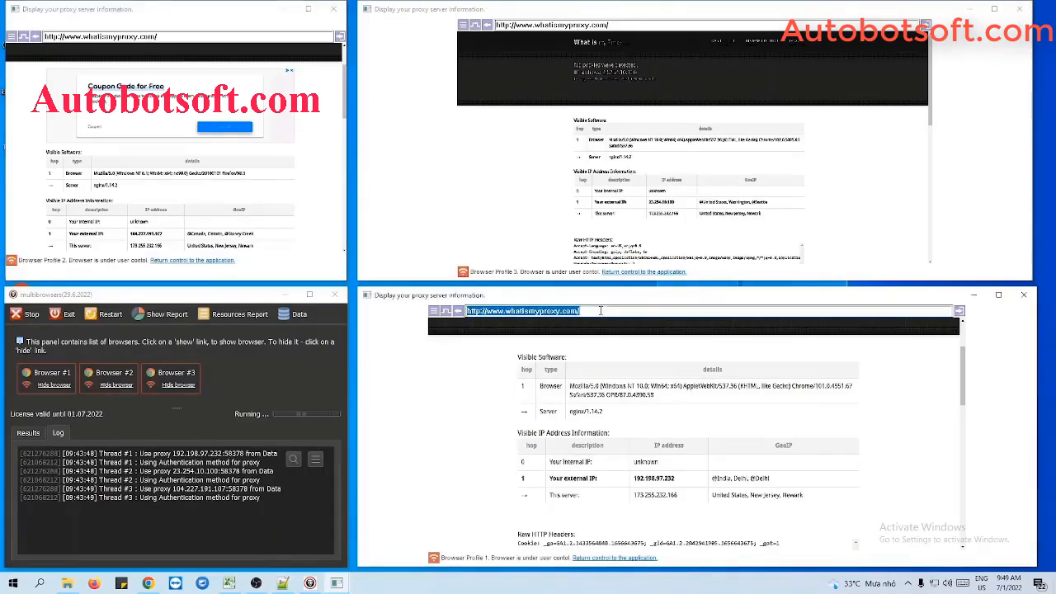
{"action": "type", "text": "Face"}
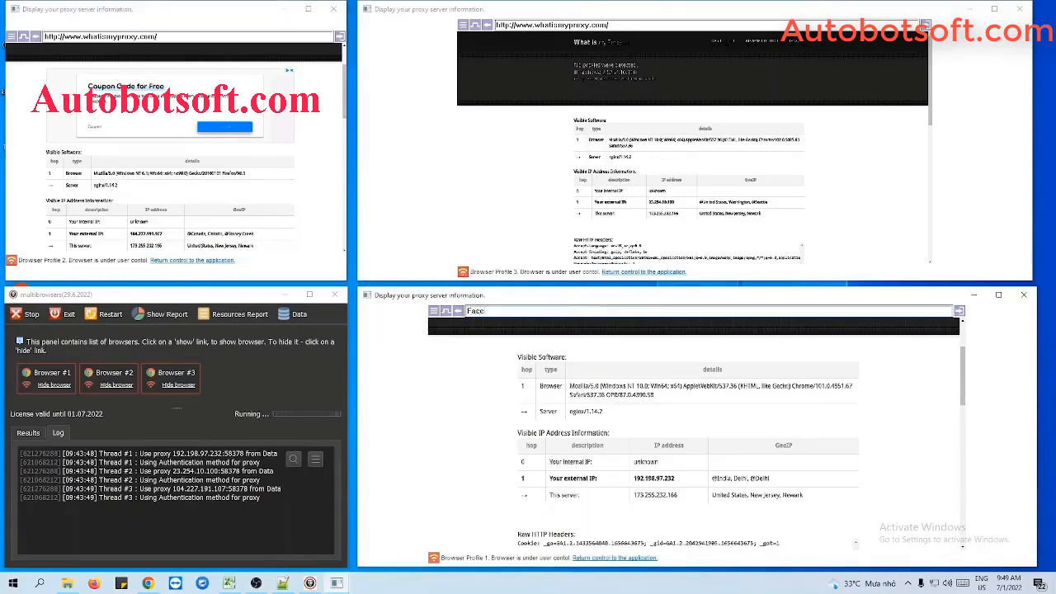
{"action": "type", "text": "book.com"}
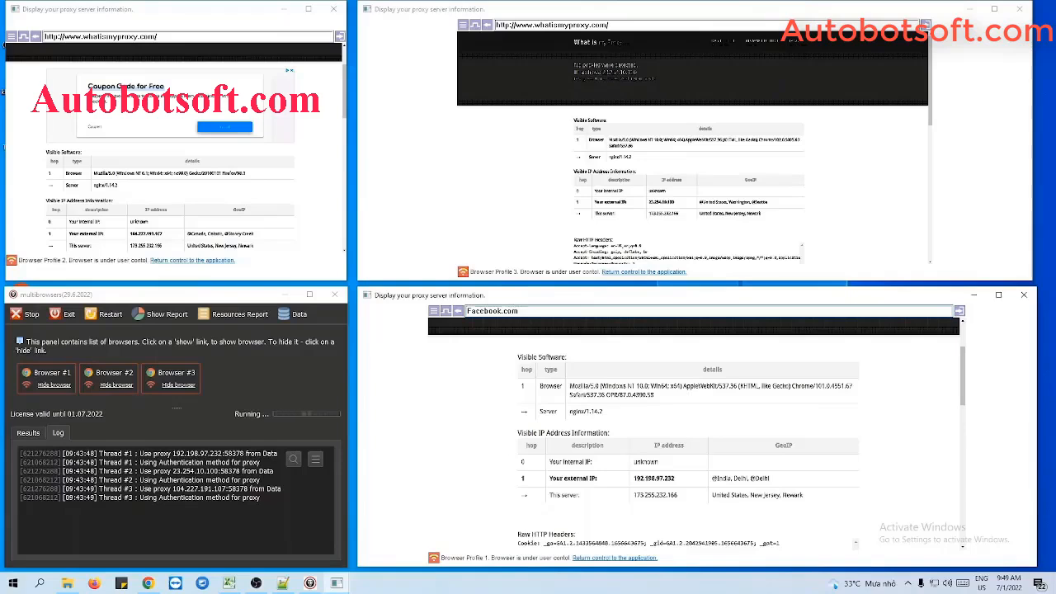
- Replace the address in the Browser Profile 3 window with Twitter.com and load the site
{"action": "left_click", "coordinate": [635, 25]}
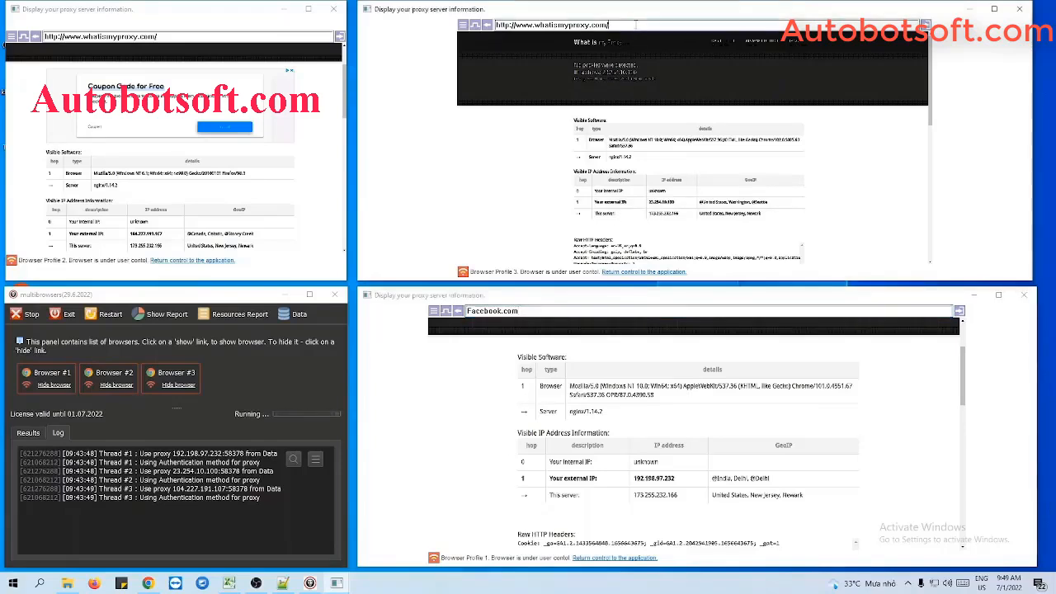
{"action": "key", "text": "ctrl+a"}
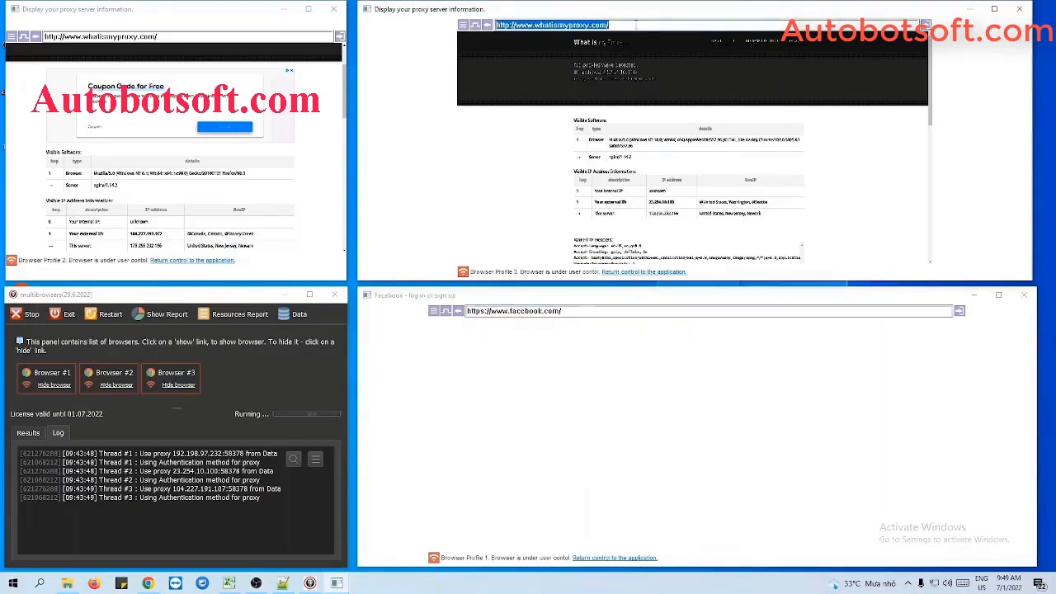
{"action": "key", "text": "BackSpace"}
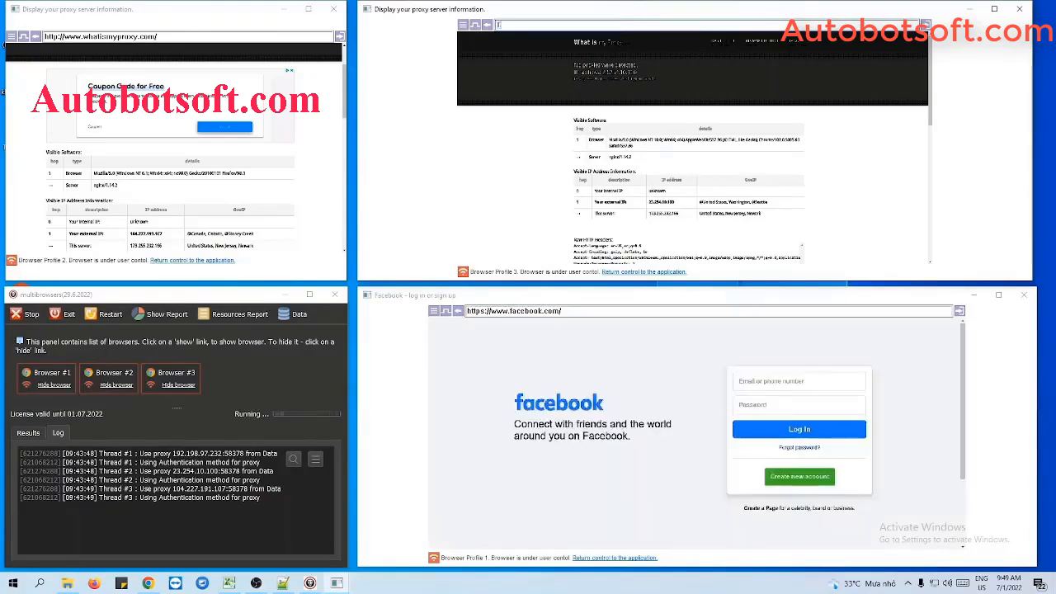
{"action": "type", "text": "Twitter.com"}
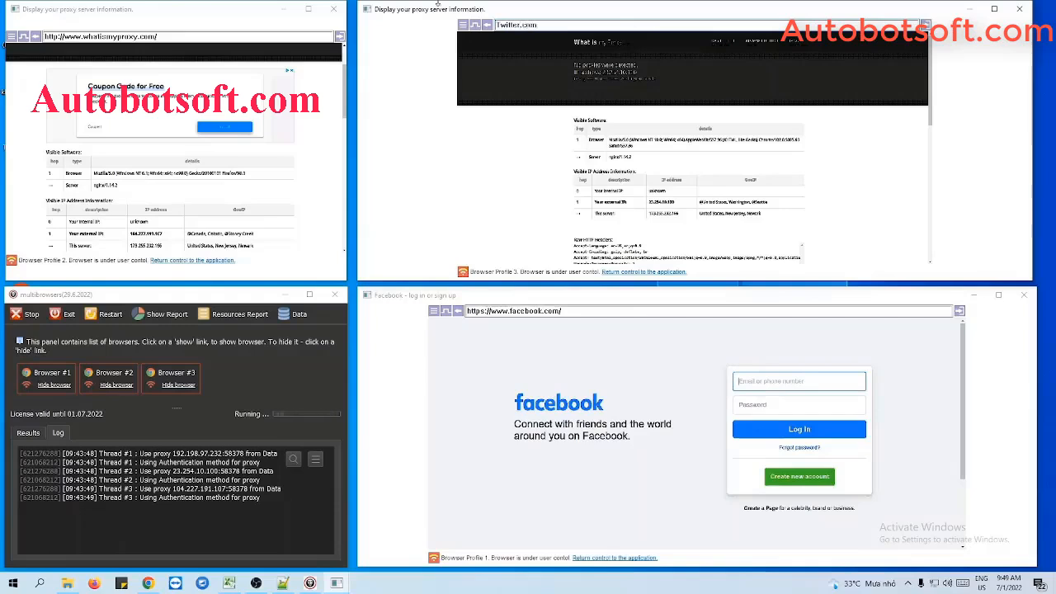
- Load Youtube.com in the Browser Profile 2 window
{"action": "left_click", "coordinate": [169, 37]}
{"action": "type", "text": "You"}
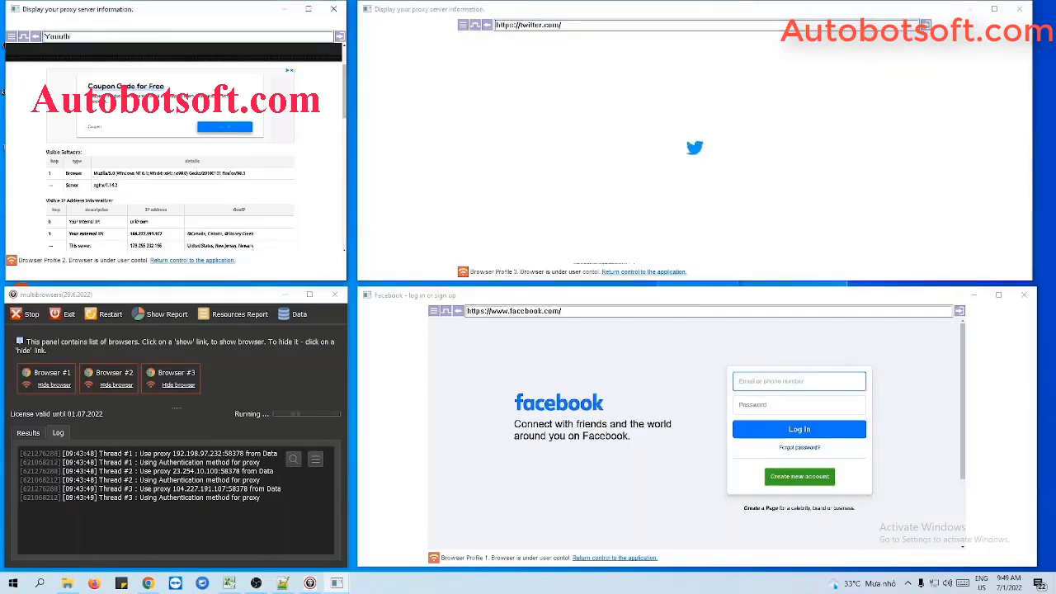
{"action": "type", "text": "tube.com"}
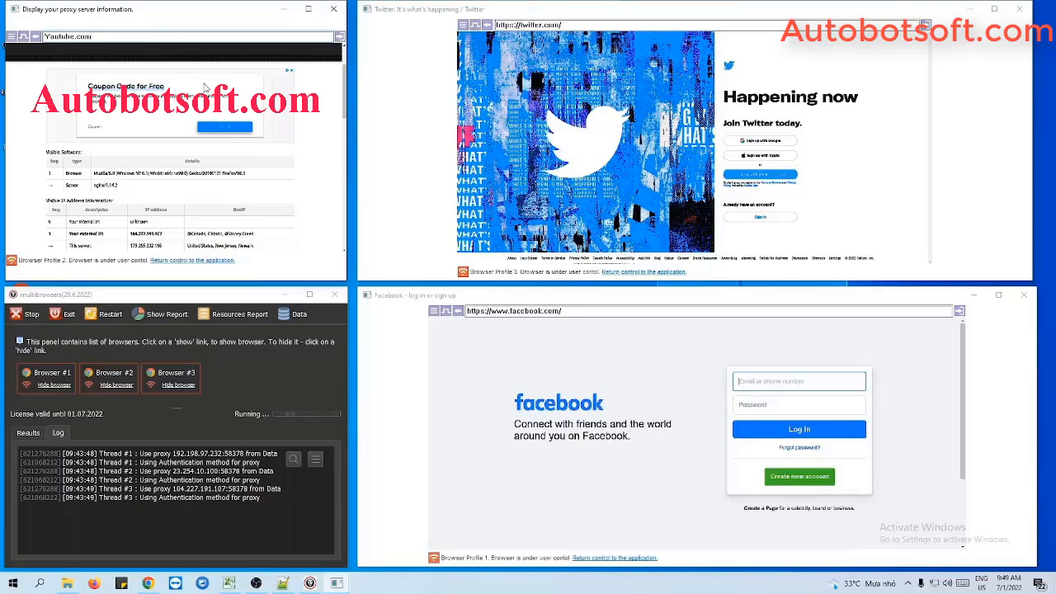
{"action": "key", "text": "Return"}
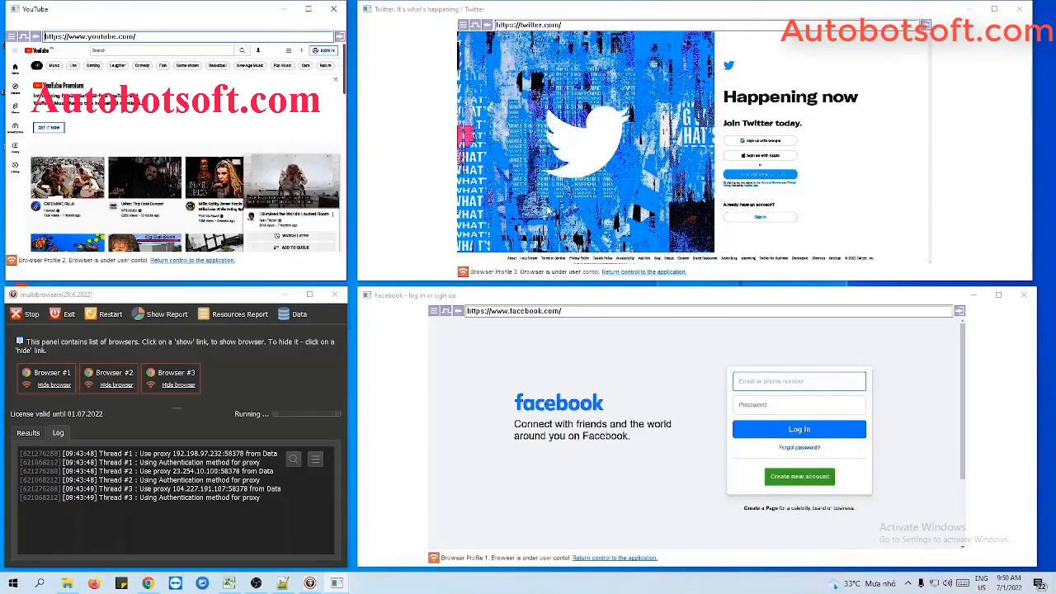
- Close the Browser Profile 3 window and agree to return its control to the application
{"action": "left_click", "coordinate": [1019, 9]}
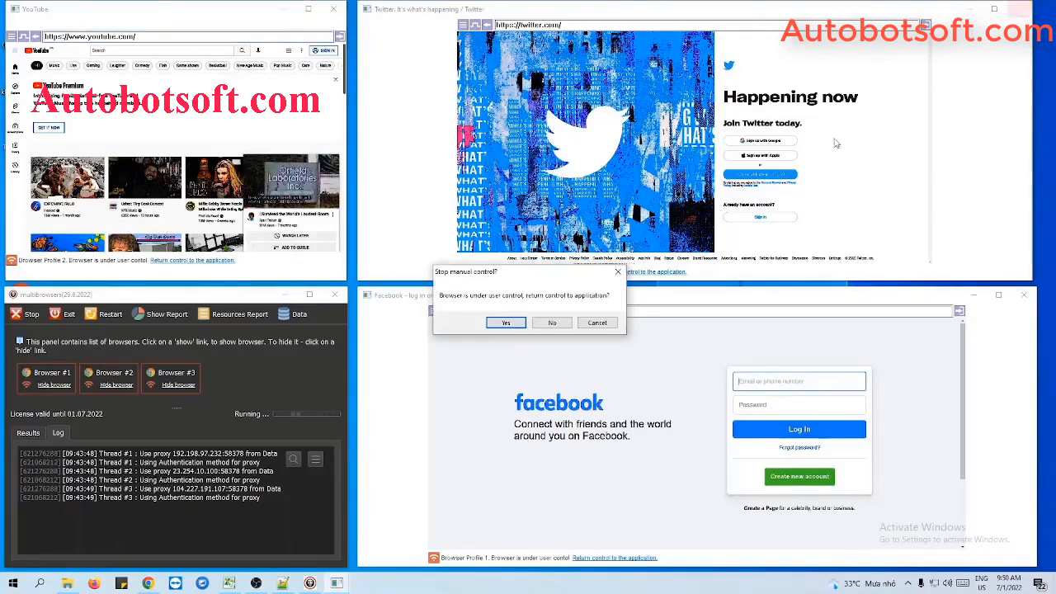
{"action": "left_click", "coordinate": [513, 326]}
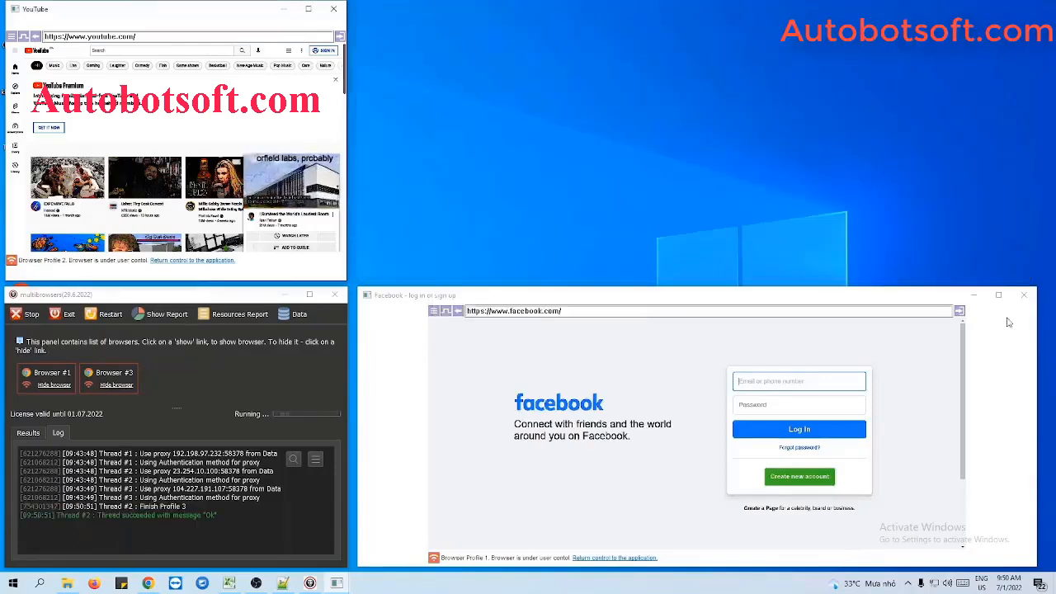